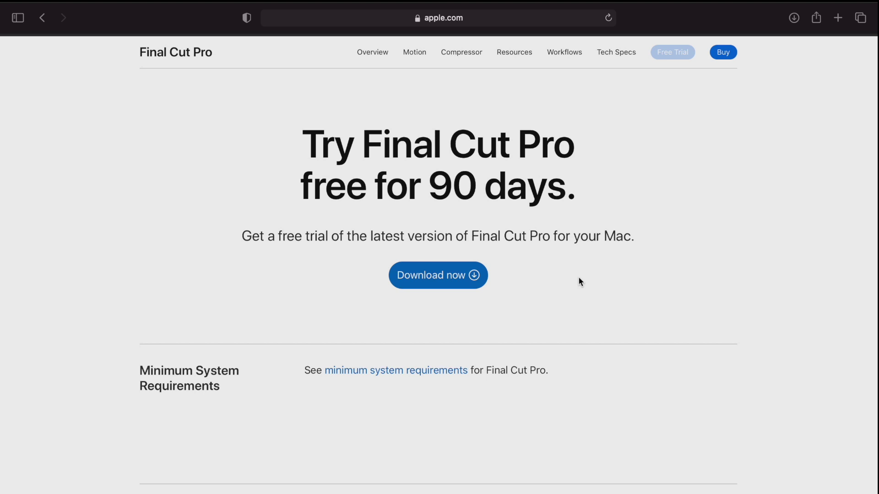
Search Spotlight for 'fi' so Final Cut Pro shows as the top hit.
mouse_move(696, 9)
click(753, 9)
text(fi)
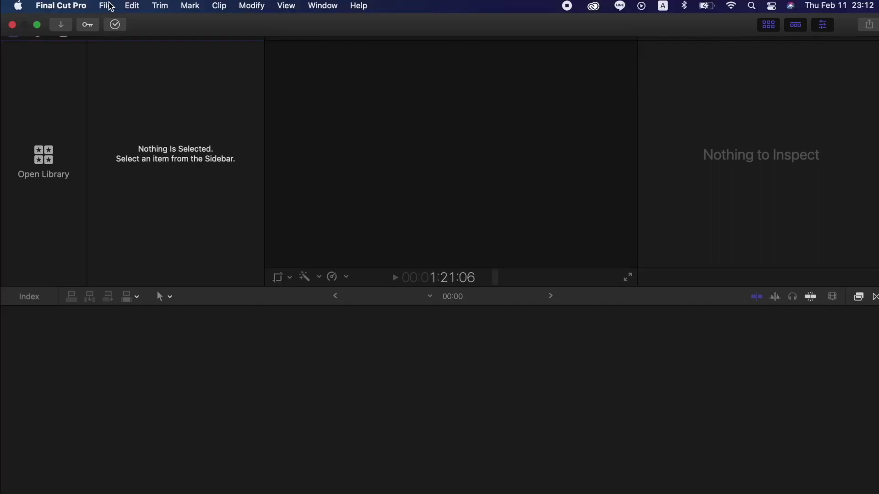
Create a new library named 'FCFX Tutorial' and save it on the FCFX EXTERNAL drive.
click(106, 6)
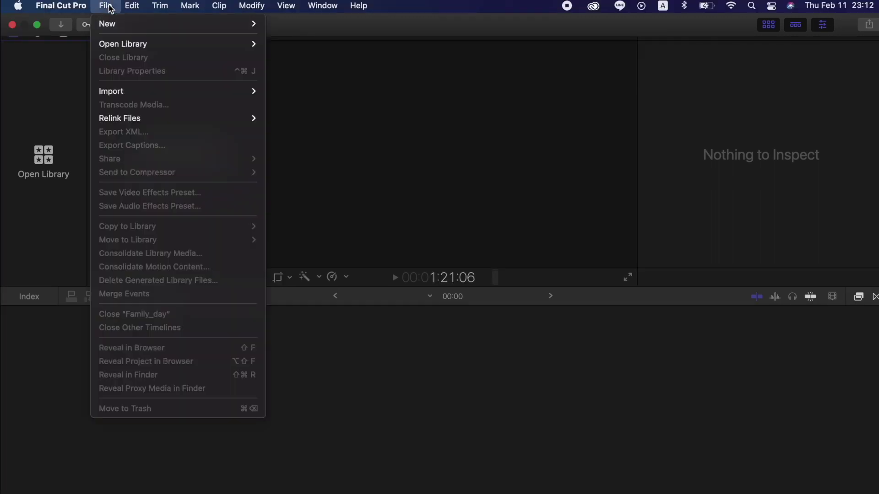
mouse_move(119, 24)
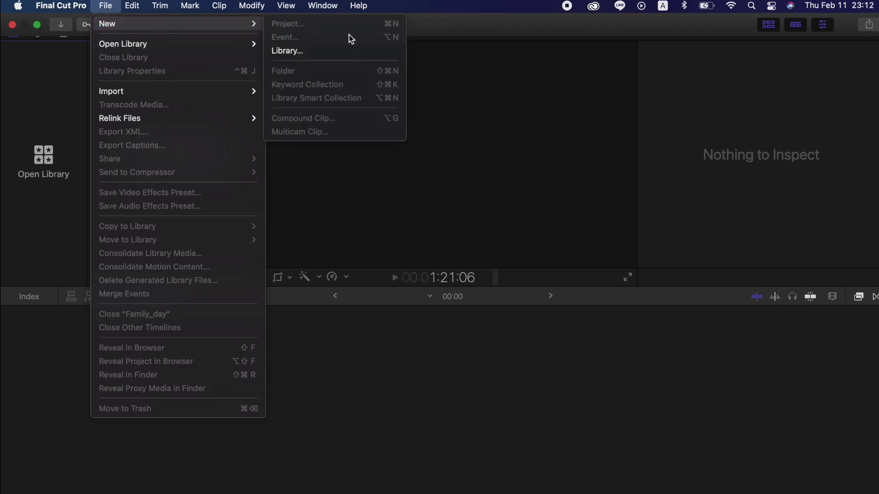
click(333, 52)
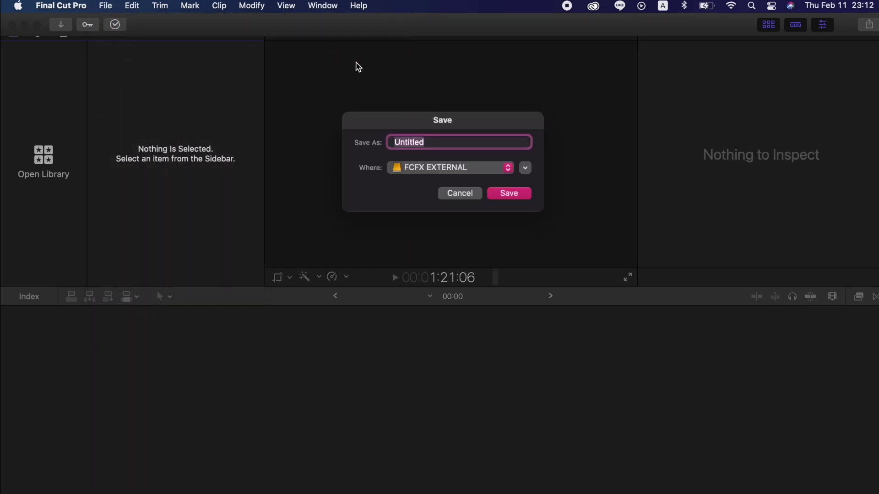
text(FCFX T)
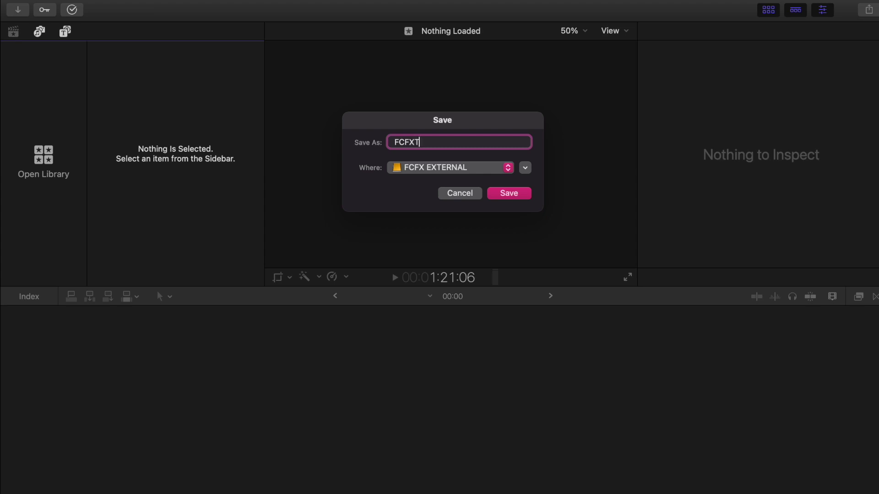
text(utorial)
click(417, 142)
click(508, 194)
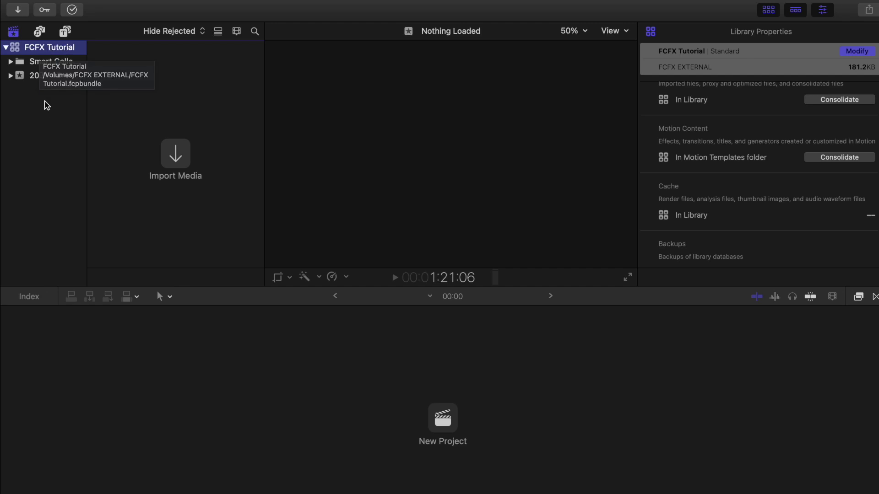
Rename the 2021-02-11 event to 'Footage', correcting a mistyped first attempt.
click(50, 78)
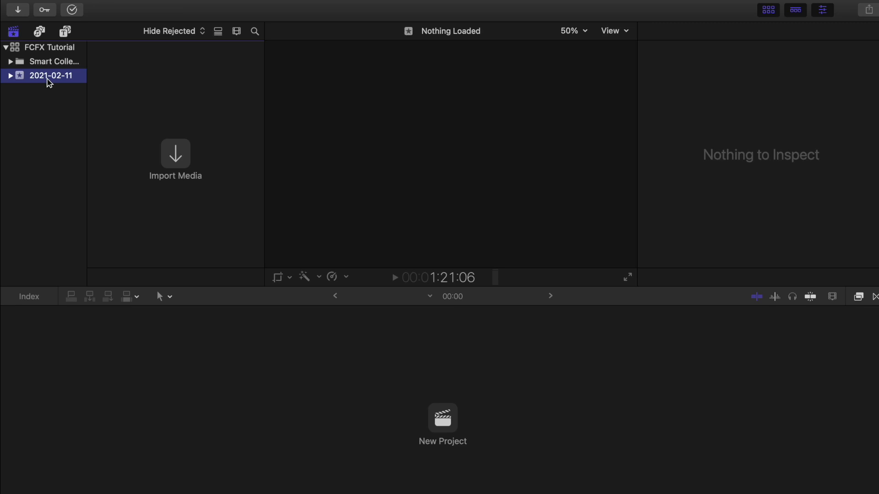
click(48, 79)
text(foo)
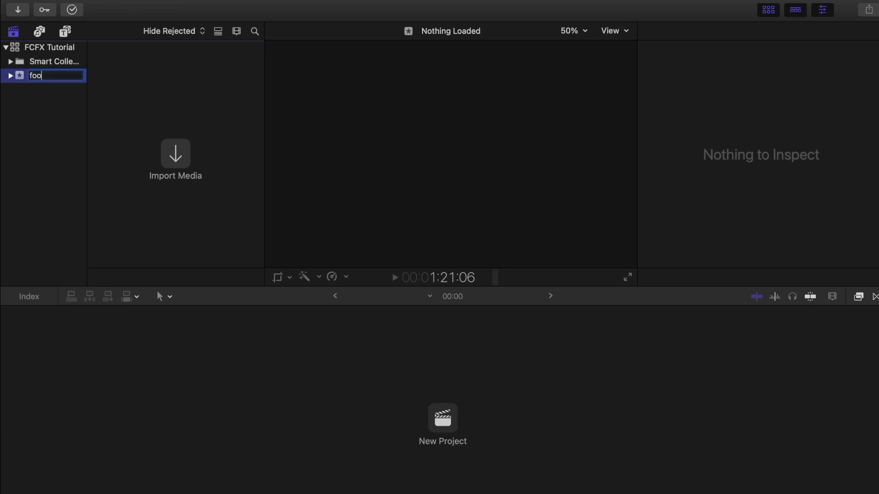
key(BackSpace)
key(BackSpace)
key(BackSpace)
text(Footage)
key(Return)
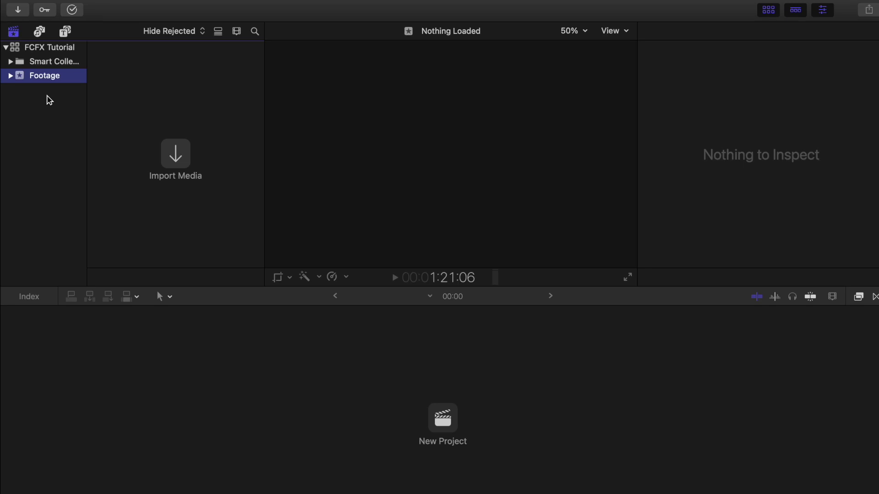
click(106, 5)
Create an event named 'Audio' in the FCFX Tutorial library, then select Footage.
mouse_move(137, 23)
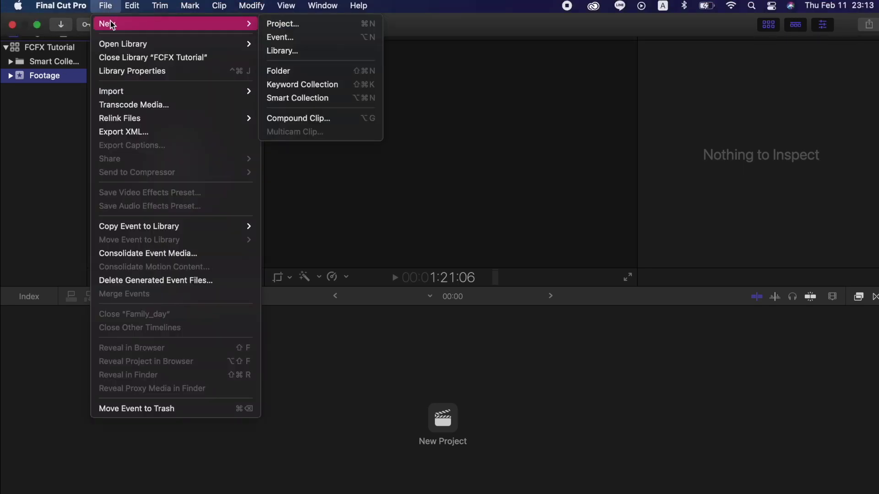
click(296, 39)
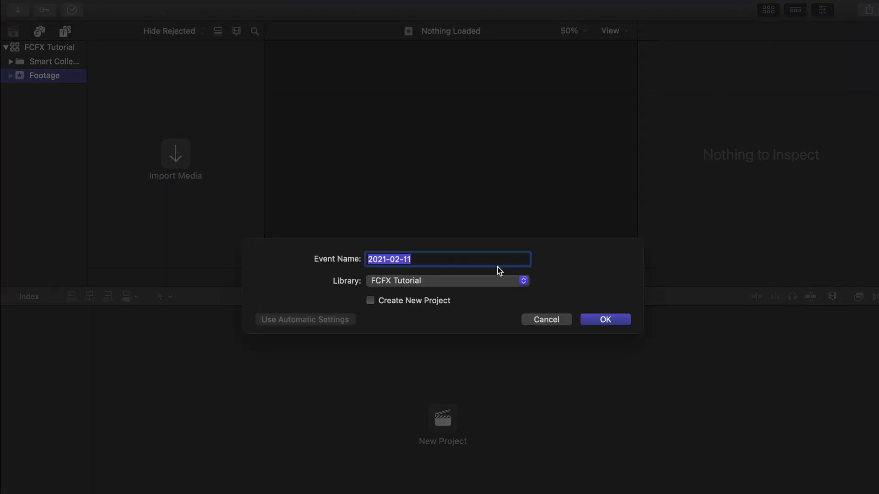
text(Aud)
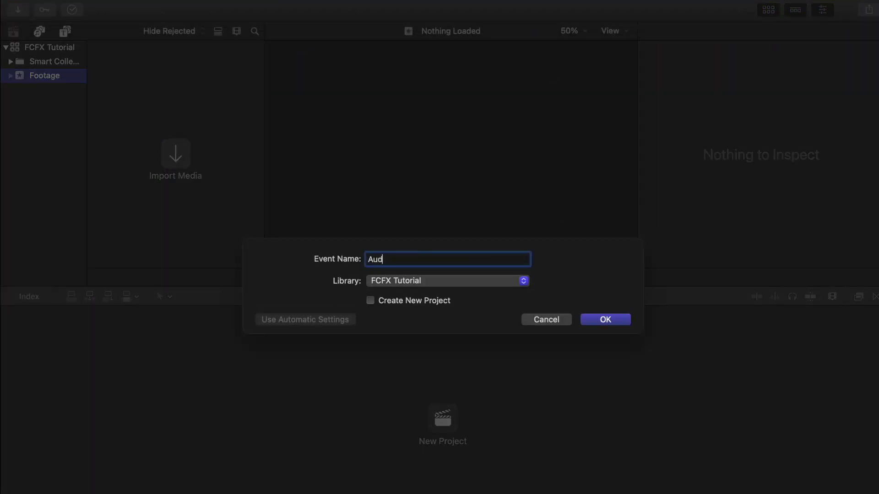
text(io)
click(600, 322)
click(52, 91)
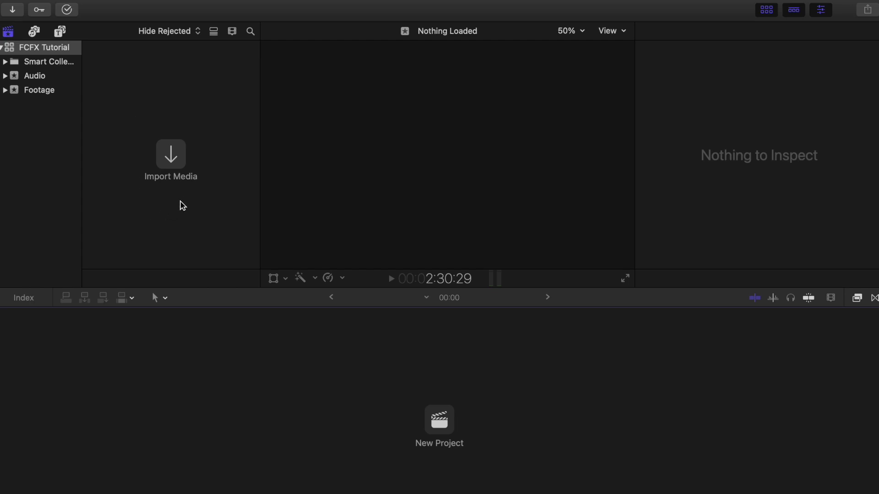
Import C0139.MP4 and 牛久沼ドローンorg.mp4 from the FCFX folder into the Footage event.
click(182, 166)
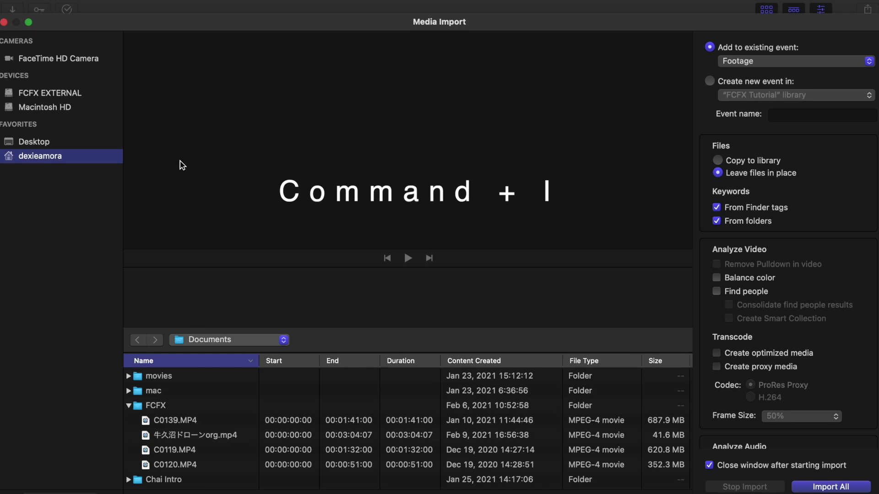
click(176, 421)
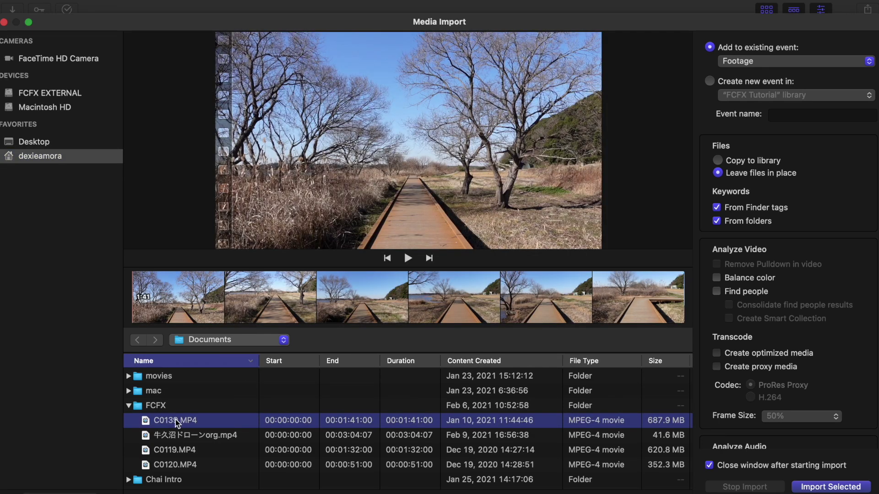
shift+click(188, 441)
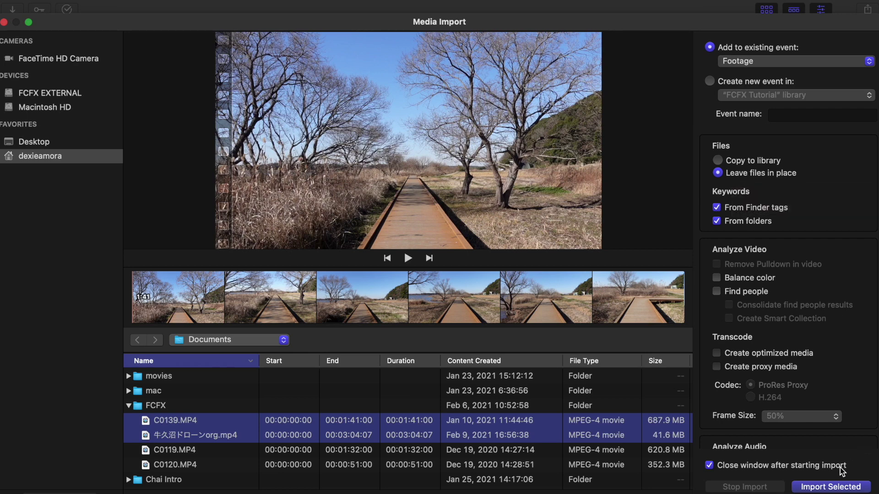
click(829, 487)
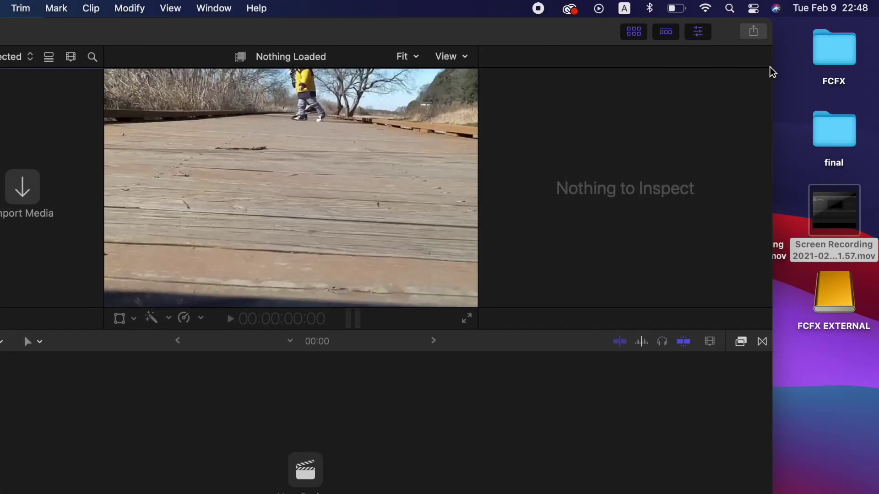
Drag both clips from the desktop FCFX folder into Footage, then toggle list and filmstrip views.
click(844, 57)
right_click(844, 57)
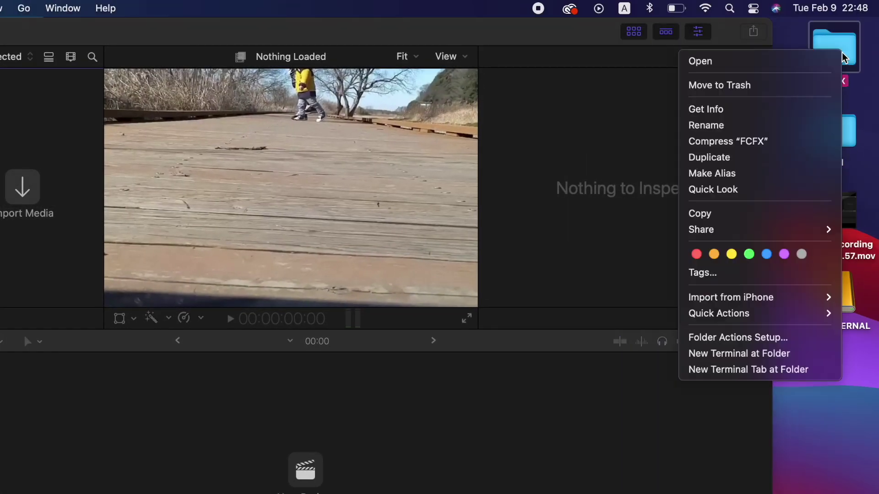
click(795, 69)
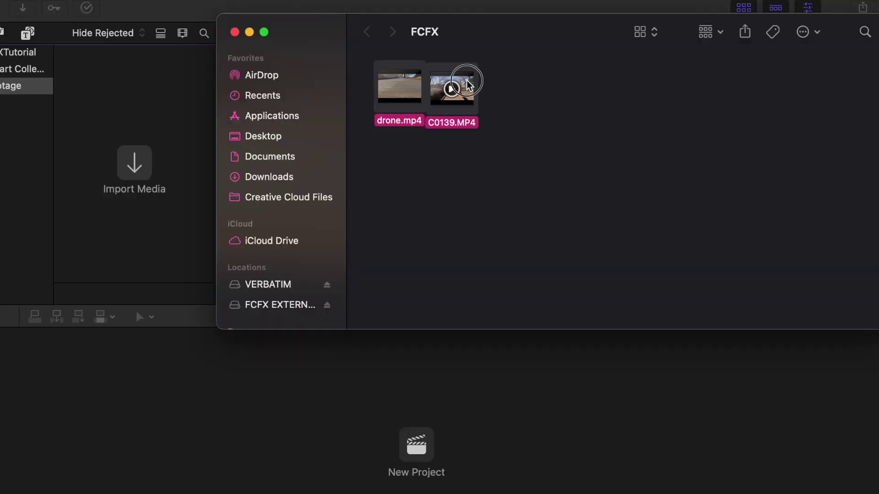
drag(467, 85, 160, 197)
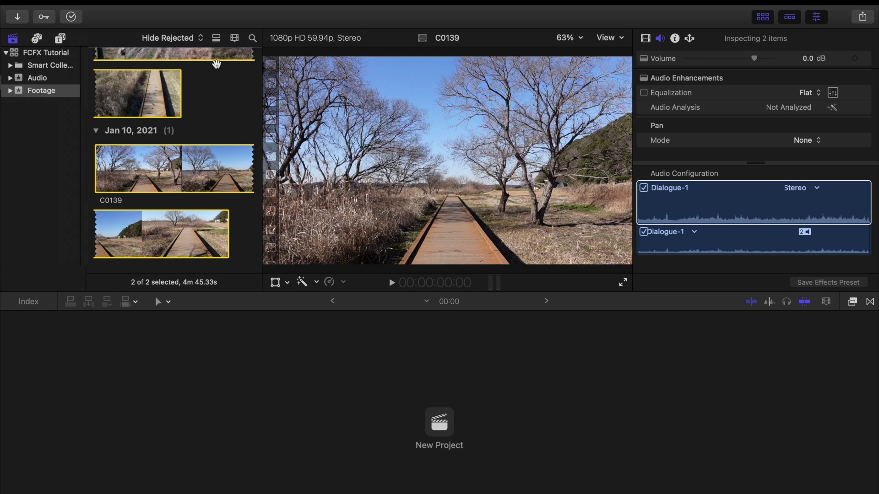
click(217, 40)
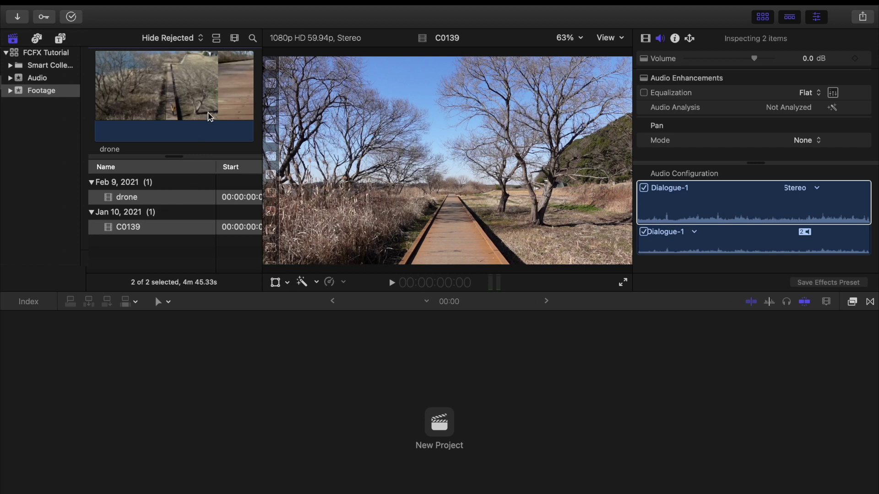
click(216, 40)
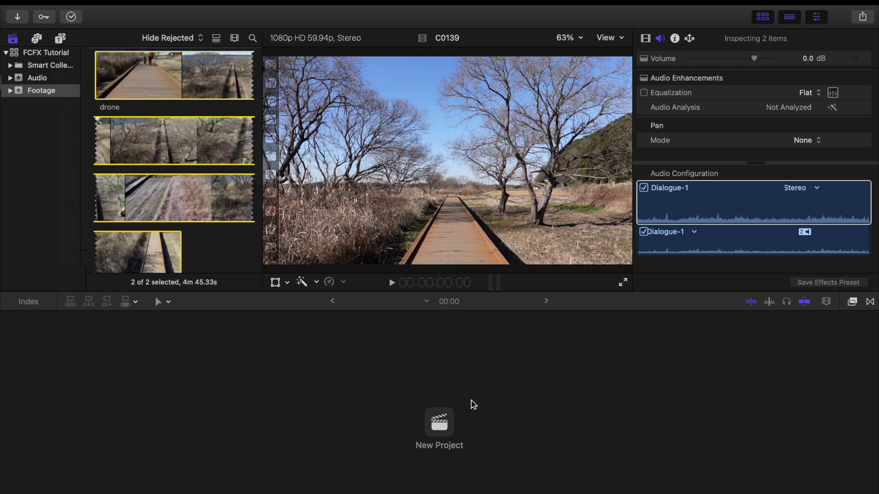
Create a 1080p HD project named 'Family Day' in the Footage event.
click(440, 423)
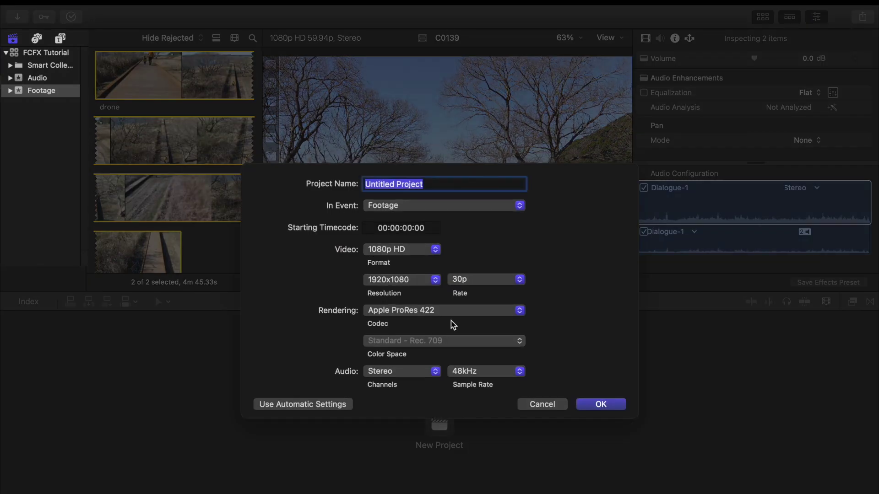
text(Fami)
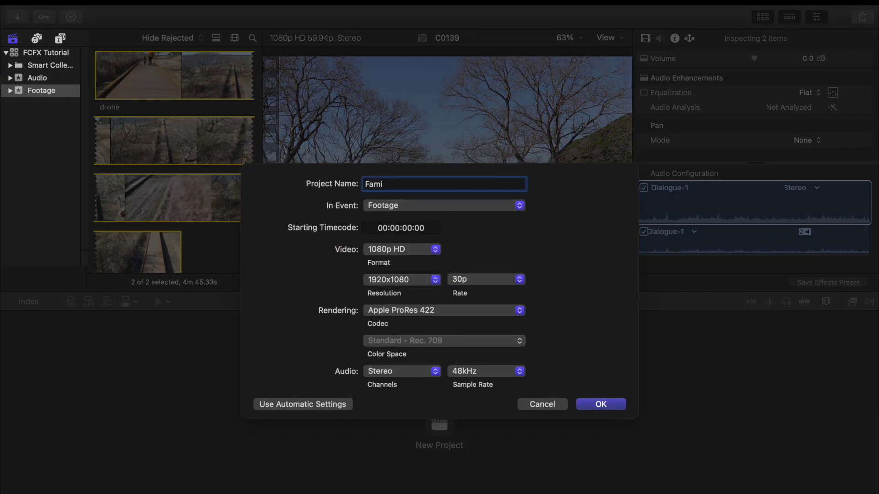
text(ly Day1)
click(410, 247)
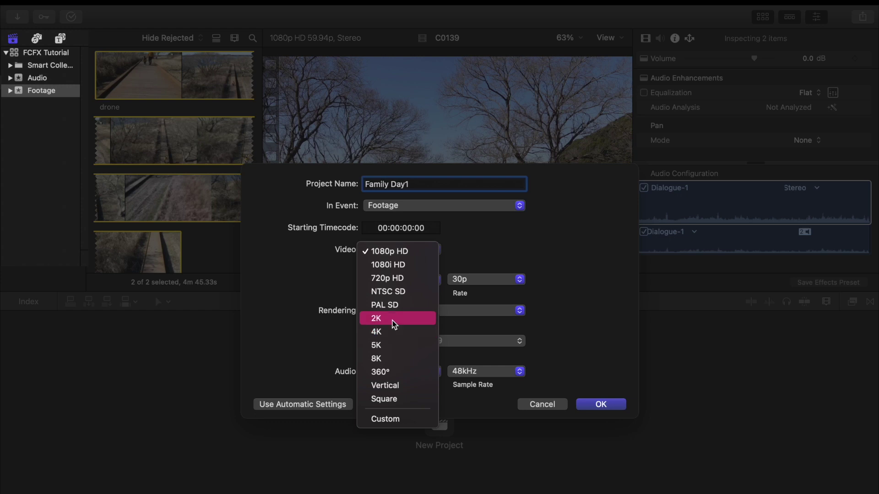
click(420, 254)
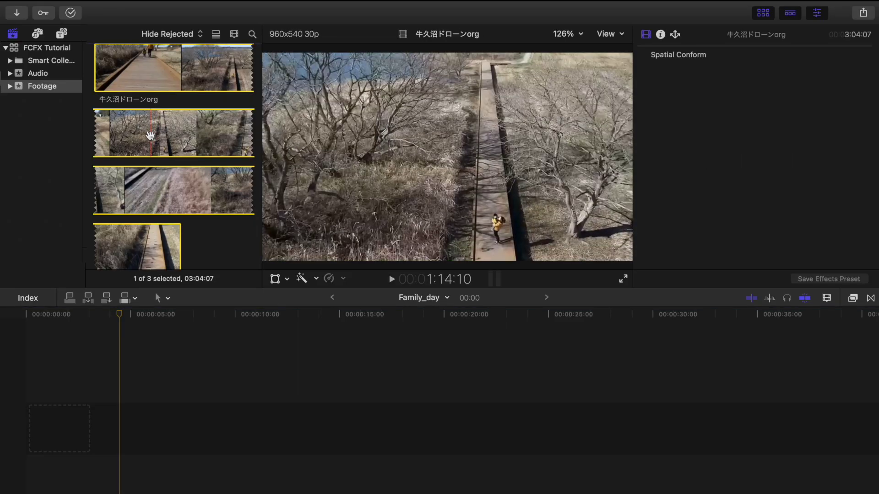
Mark a 15:24 range in the first clip and add it to the empty timeline.
drag(150, 135, 28, 432)
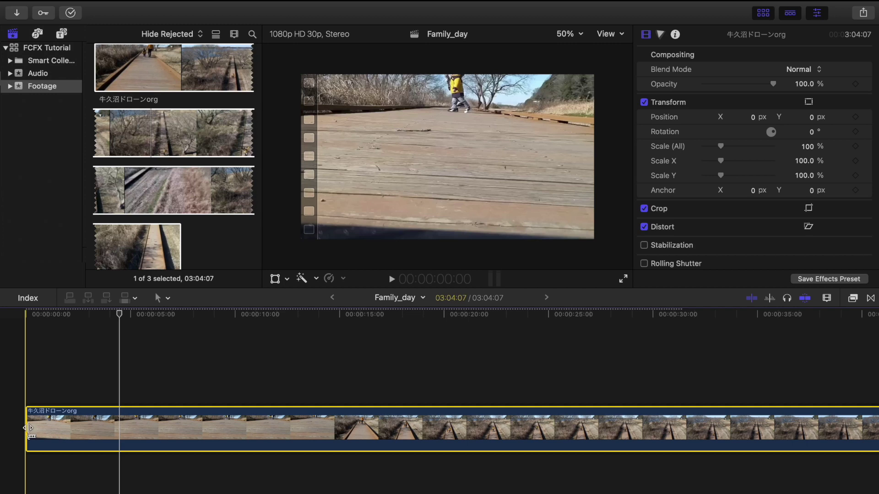
key(super+z)
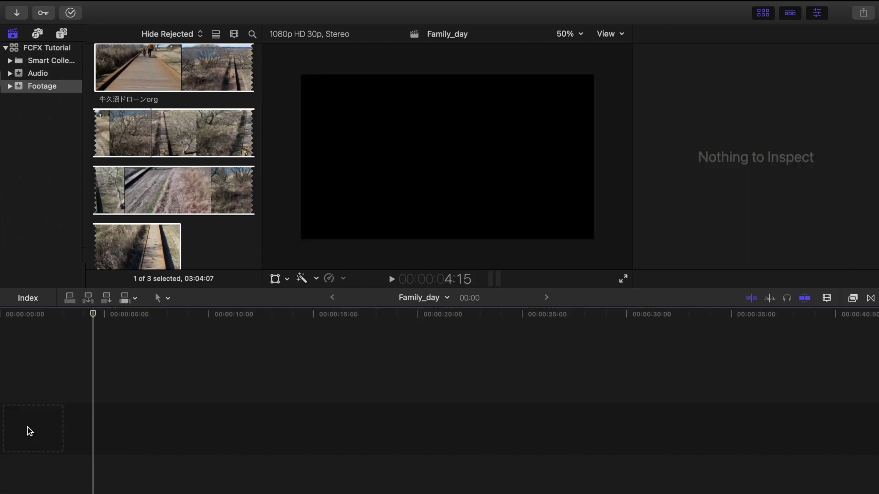
click(108, 81)
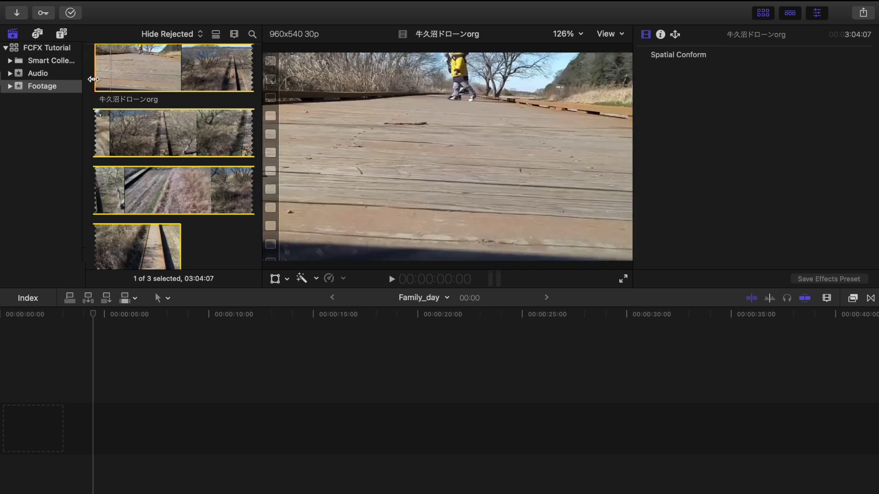
drag(93, 79, 222, 75)
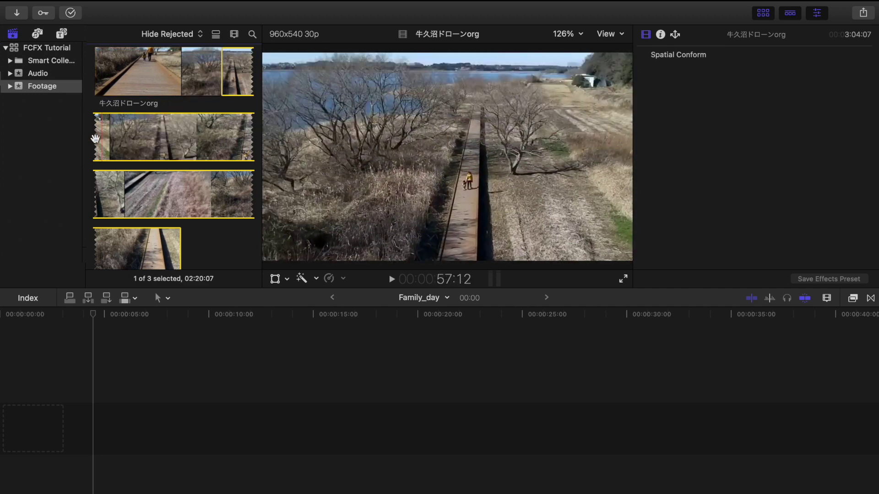
drag(95, 139, 109, 140)
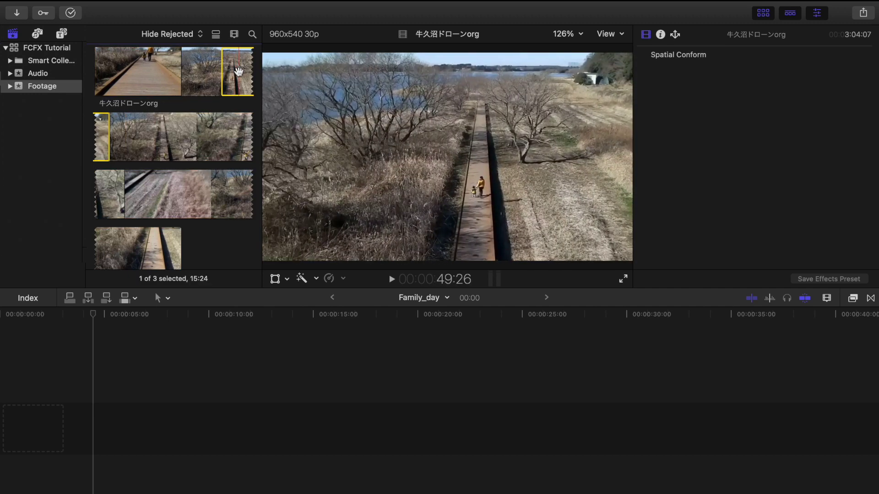
drag(238, 72, 1, 426)
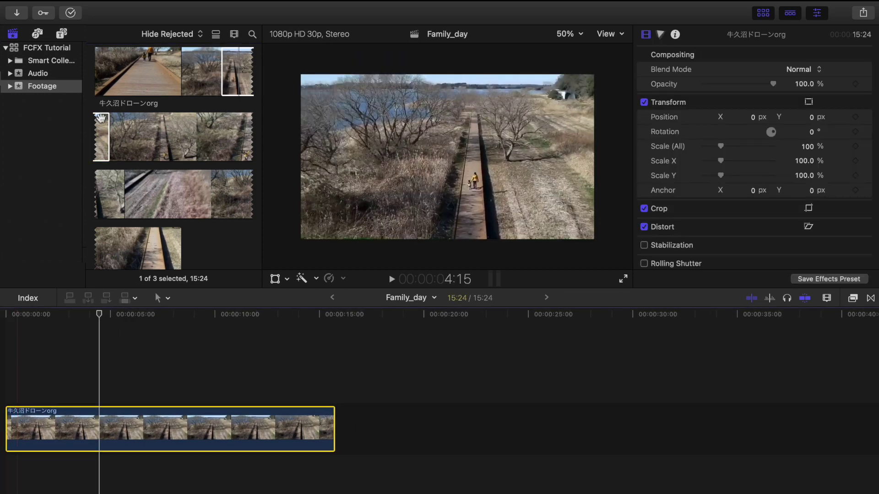
Mark a range in the third 牛久沼ドローンorg drone clip.
click(132, 123)
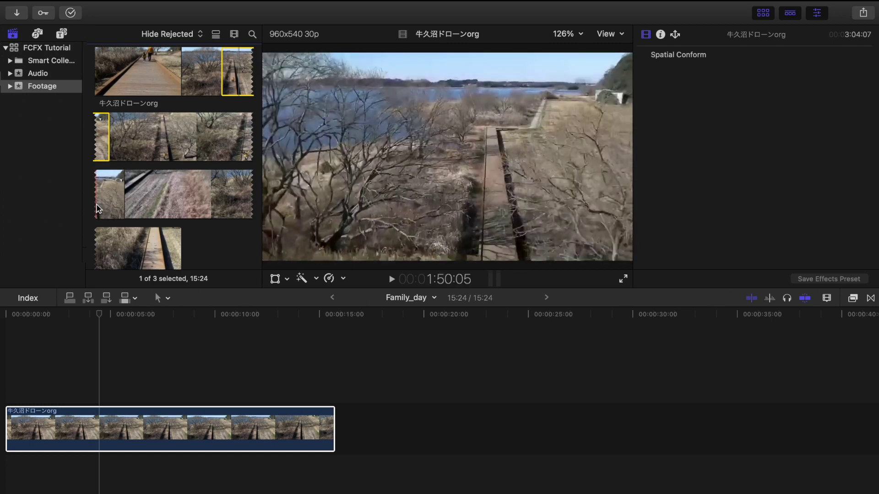
click(97, 208)
drag(118, 201, 147, 204)
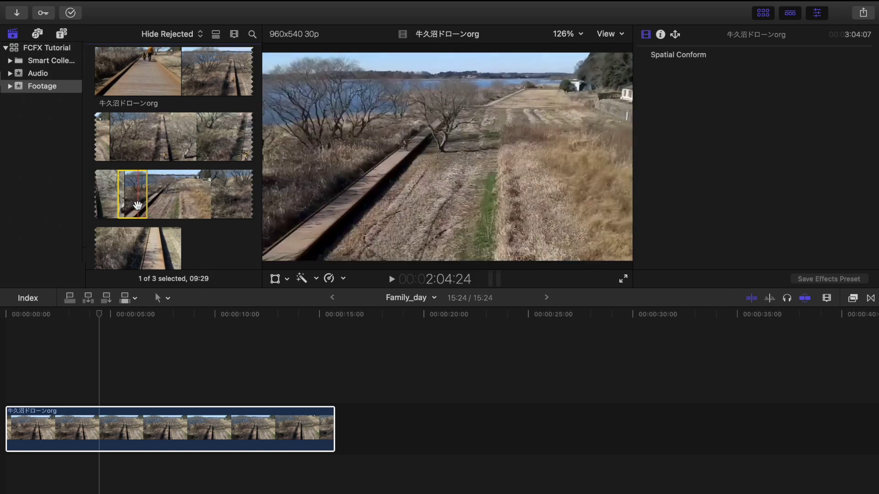
Append the drone range, then append C0139 from its In point to its end.
key(e)
scroll(201, 178, down, 5)
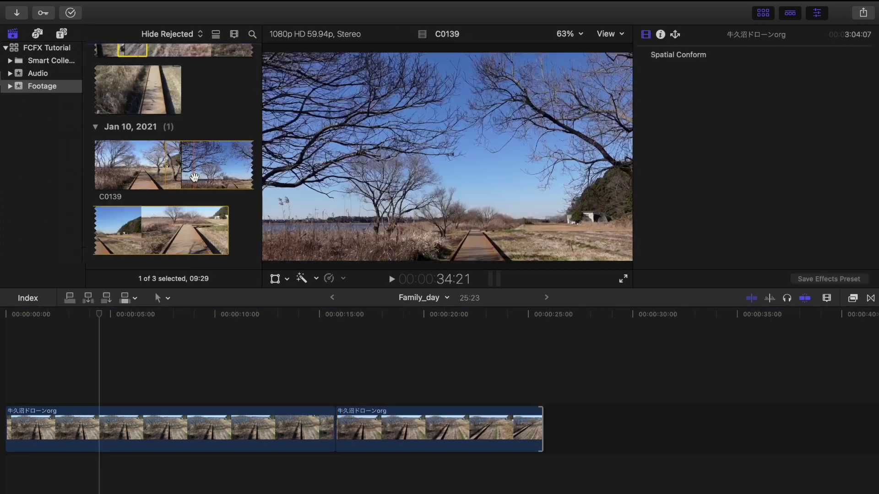
key(i)
key(i)
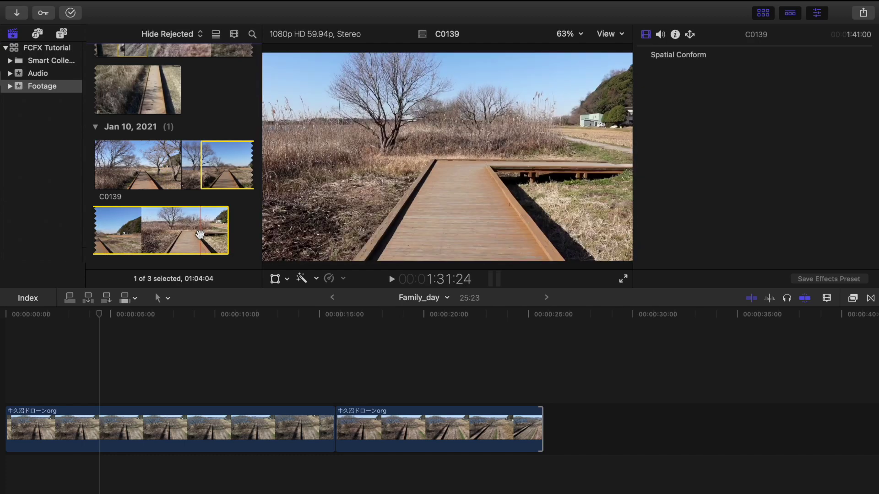
key(e)
Play back the Family_day timeline from the ruler position, then stop playback.
click(428, 357)
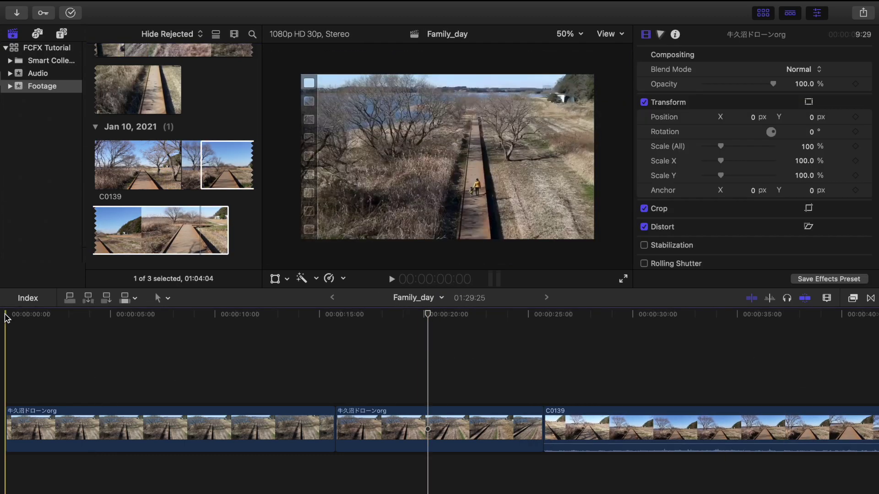
key(space)
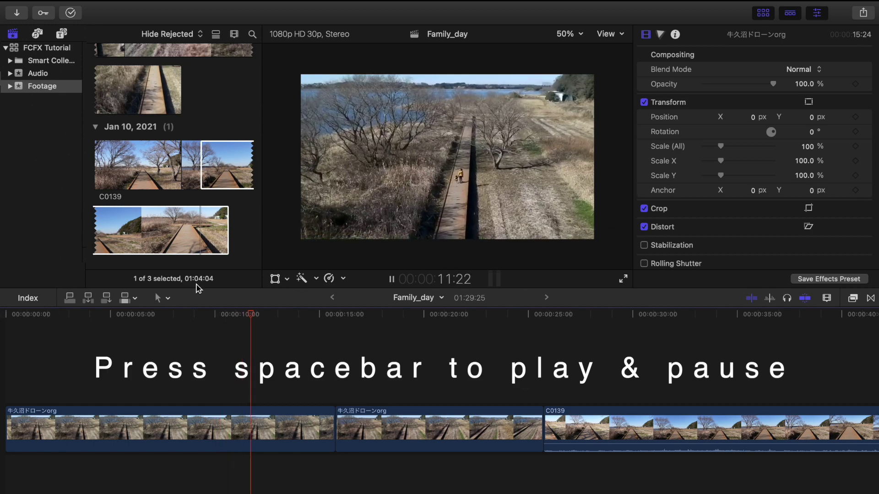
key(space)
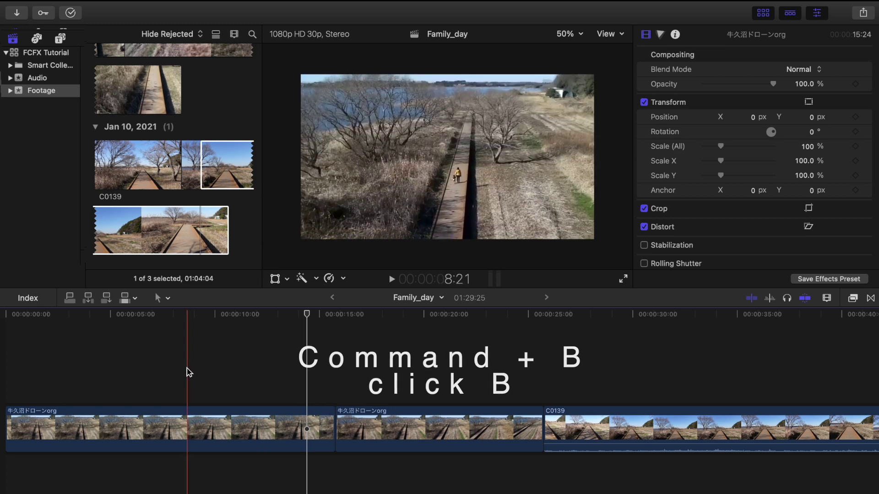
Cut the first drone clip in two with the Blade tool.
click(172, 410)
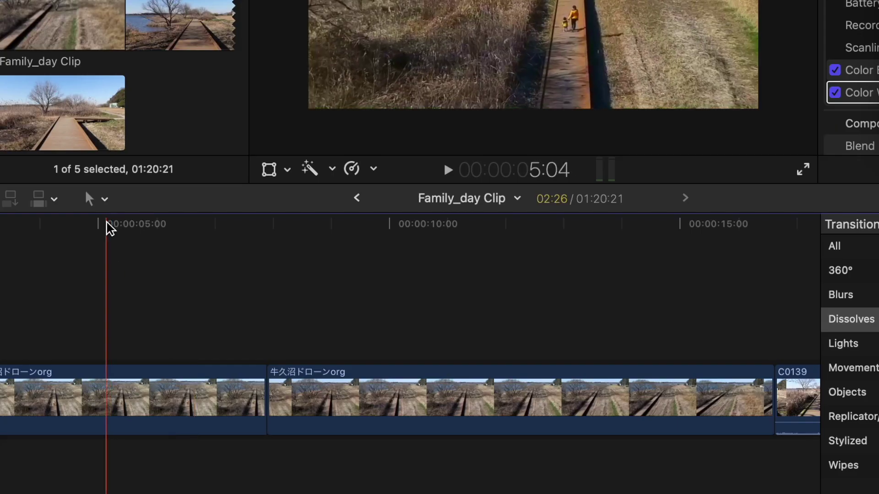
click(105, 200)
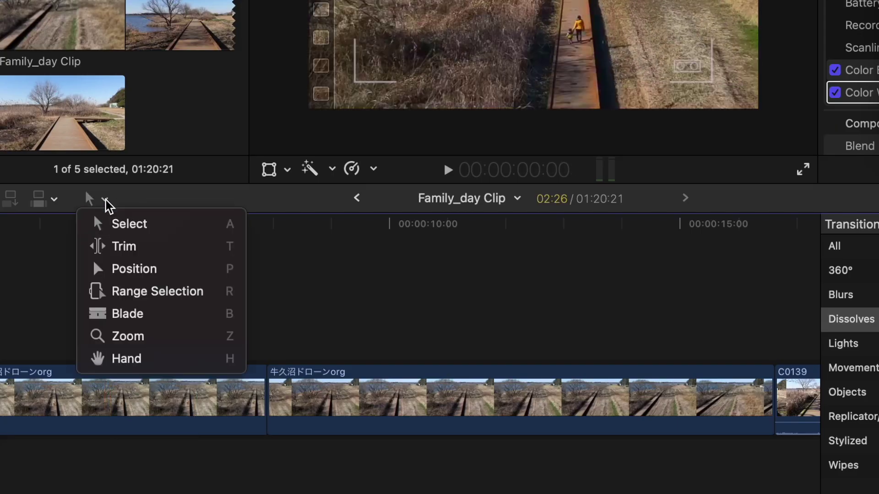
click(145, 320)
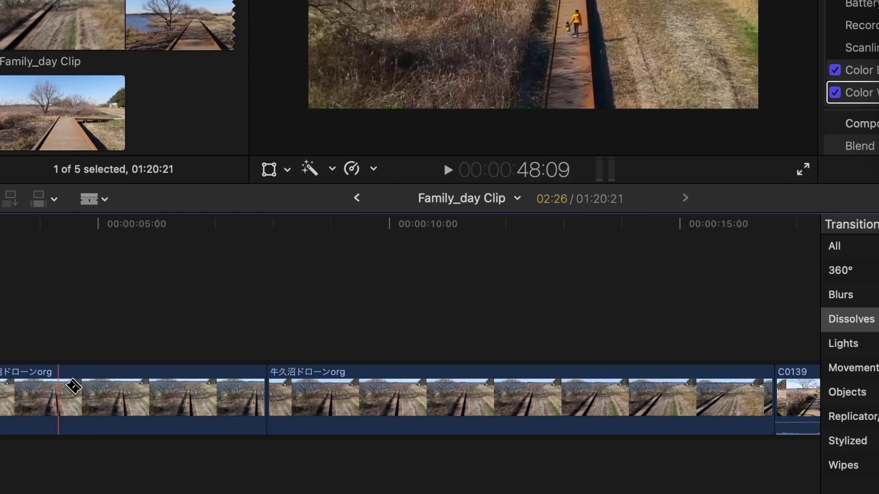
click(205, 380)
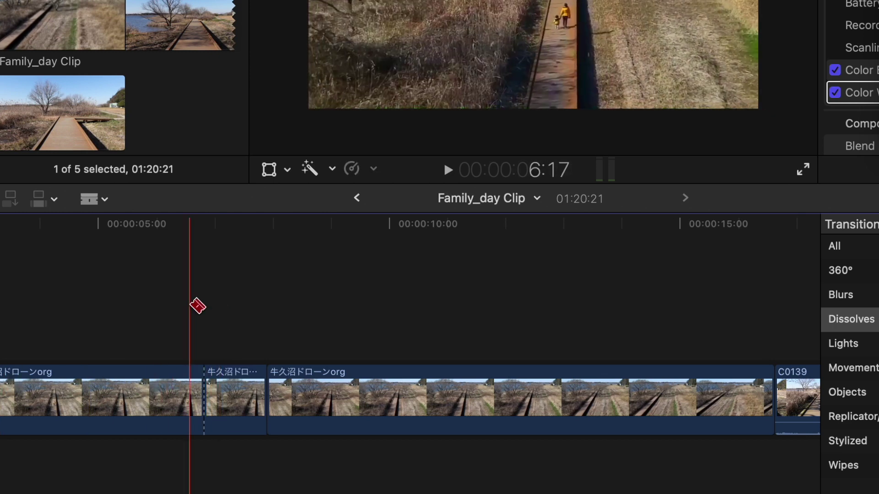
Return to the Select tool and select the short piece created by the cut.
click(104, 200)
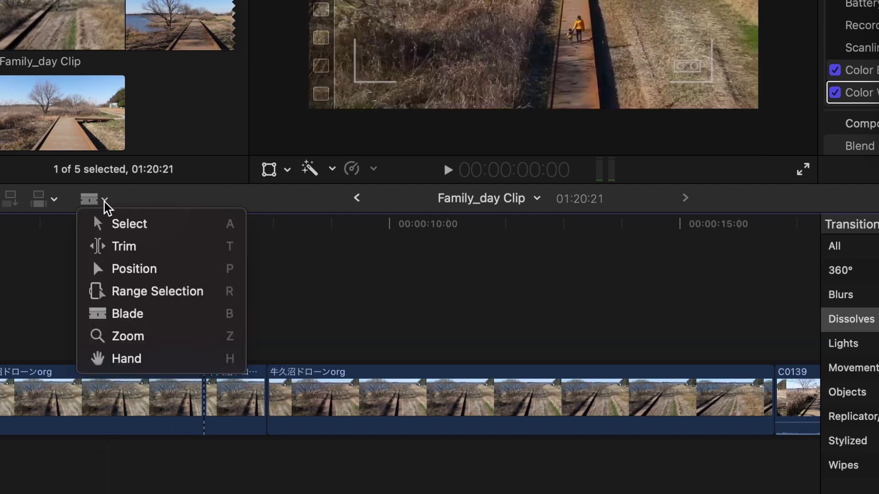
click(118, 222)
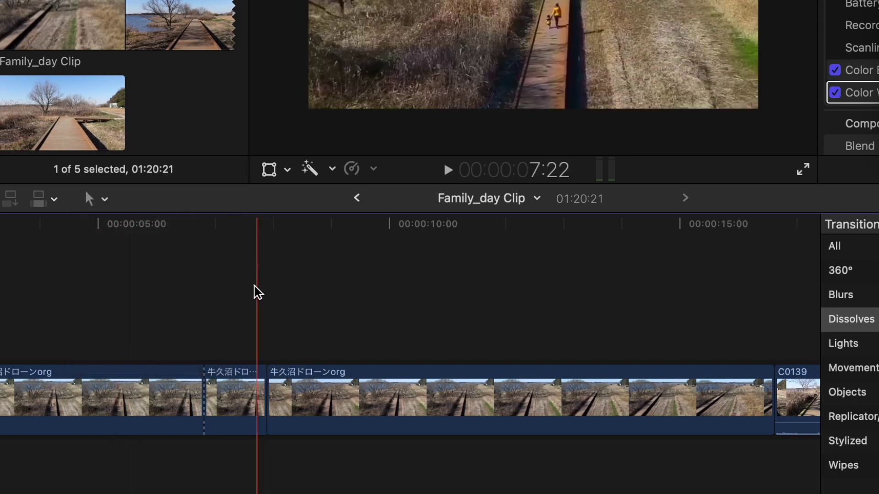
click(233, 381)
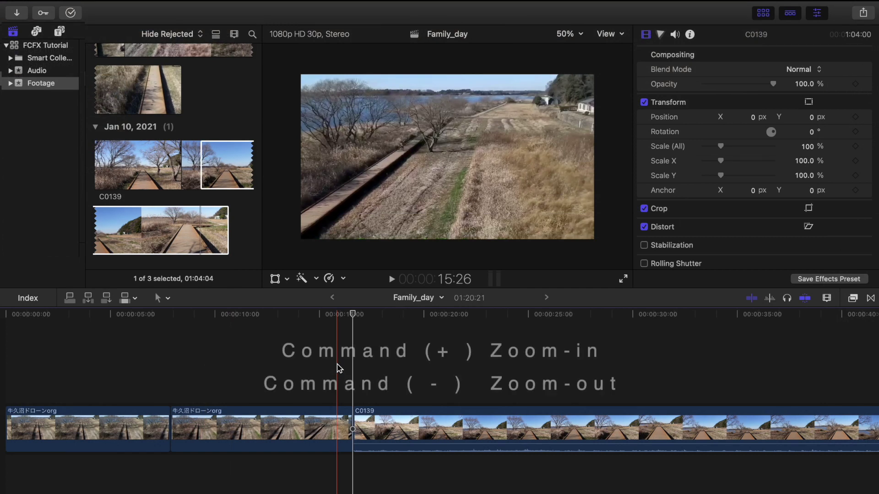
Zoom the timeline out, back in, then out again so the edit fits, and show the Transitions browser.
key(super+minus)
key(super+minus)
key(super+minus)
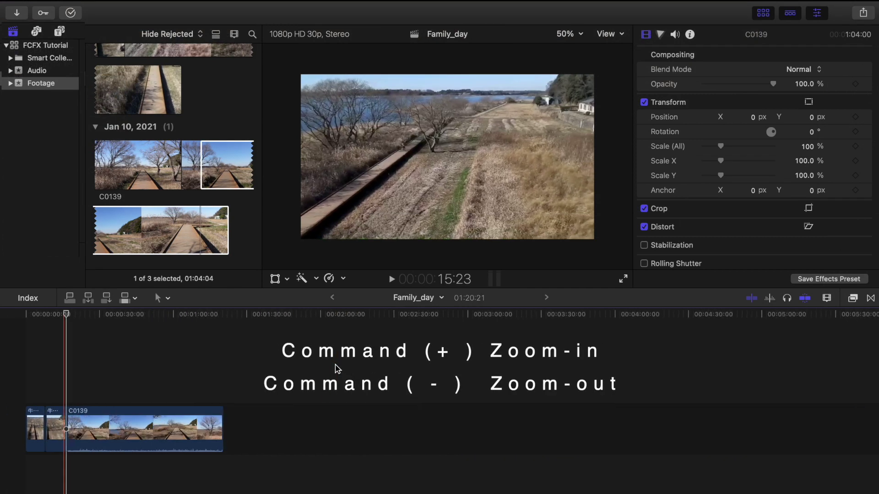
key(super+equal)
key(super+equal)
key(super+equal)
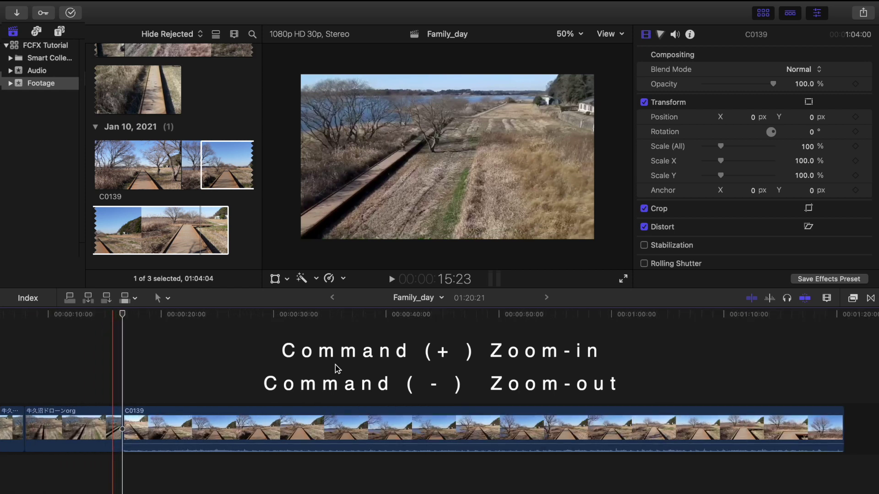
key(super+minus)
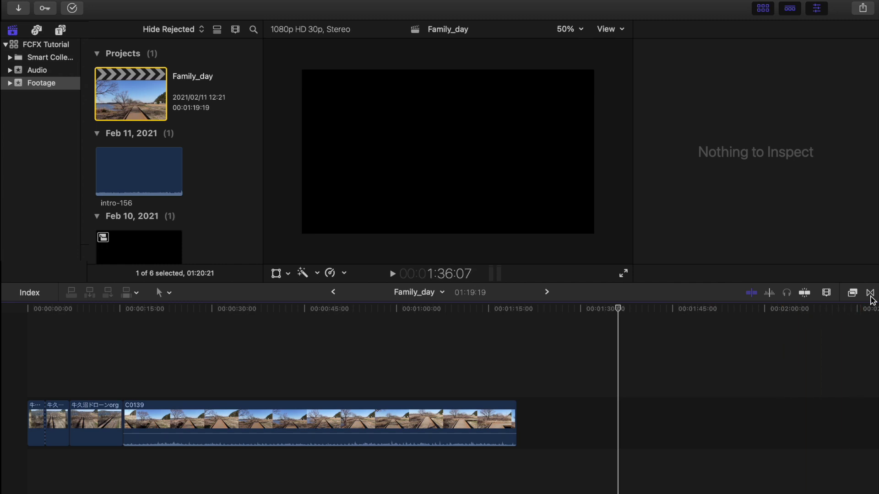
click(870, 293)
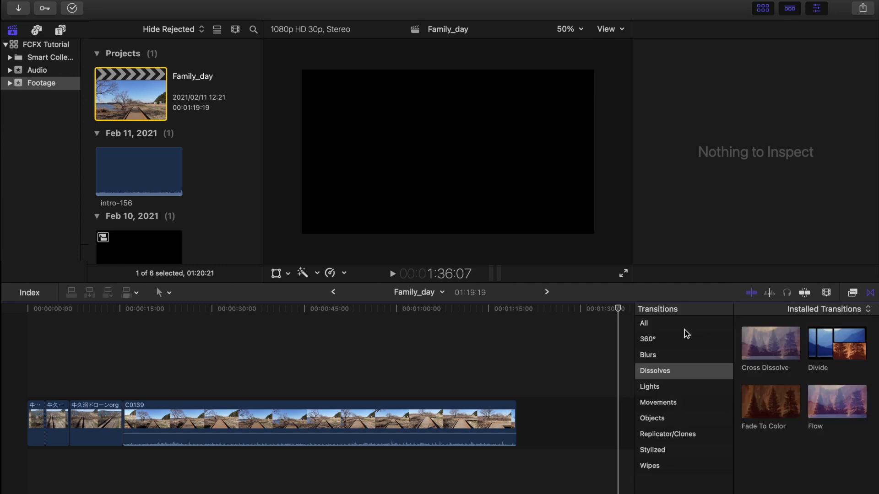
Drop a Cross Dissolve before C0139 from the Dissolves category, then add default transitions to C0139's ends.
click(685, 329)
scroll(801, 449, down, 2)
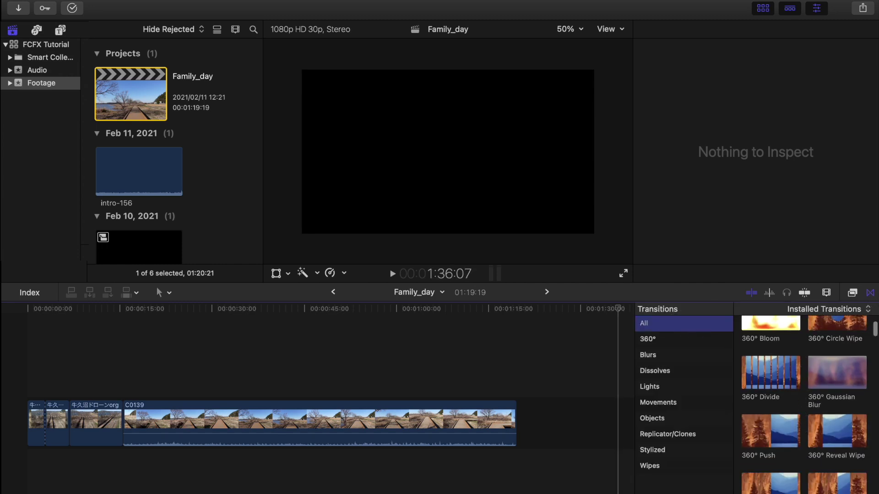
scroll(802, 444, down, 3)
scroll(802, 443, down, 5)
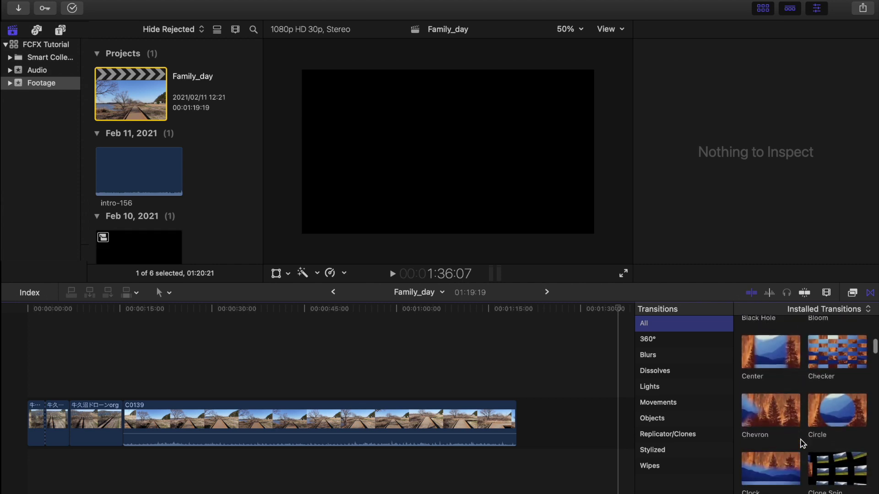
click(673, 372)
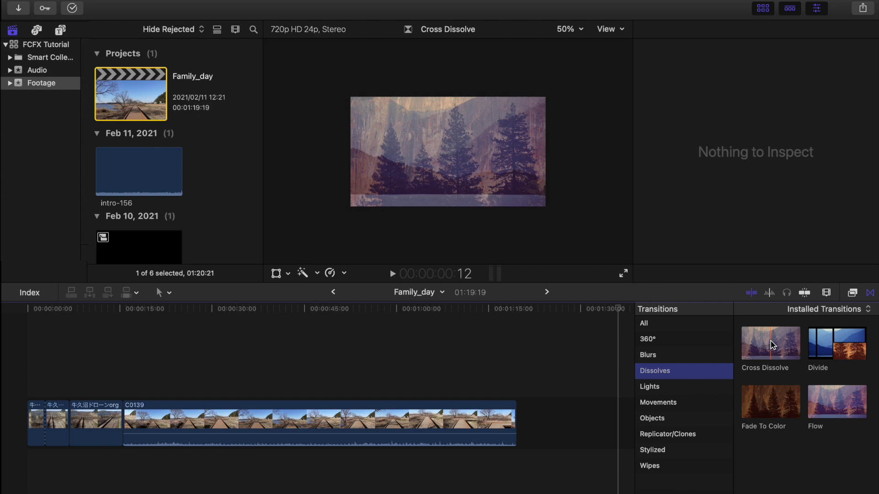
drag(773, 345, 122, 426)
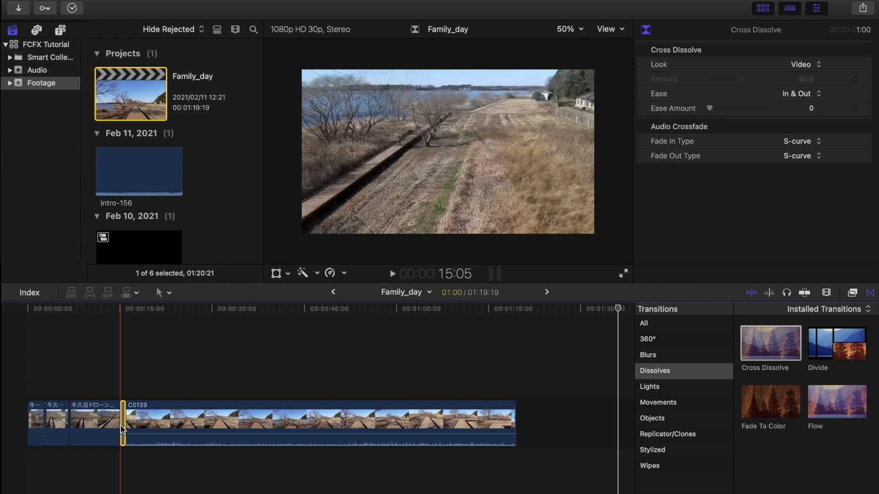
click(124, 361)
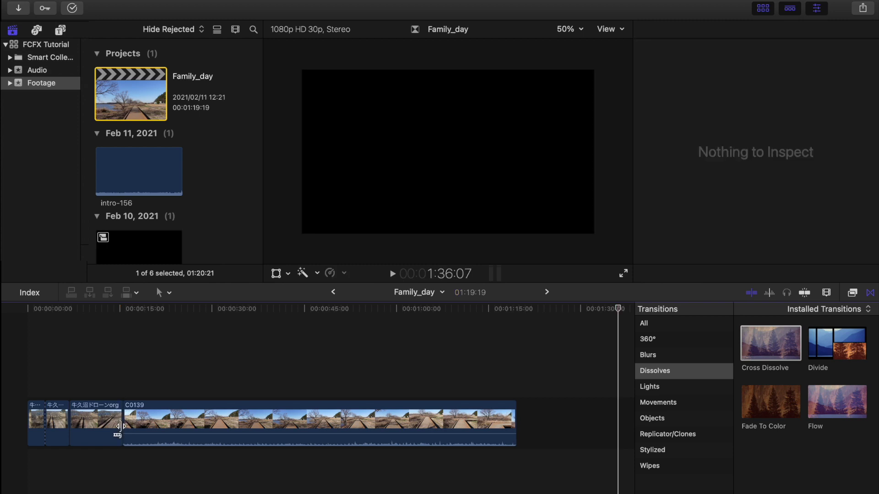
key(super+t)
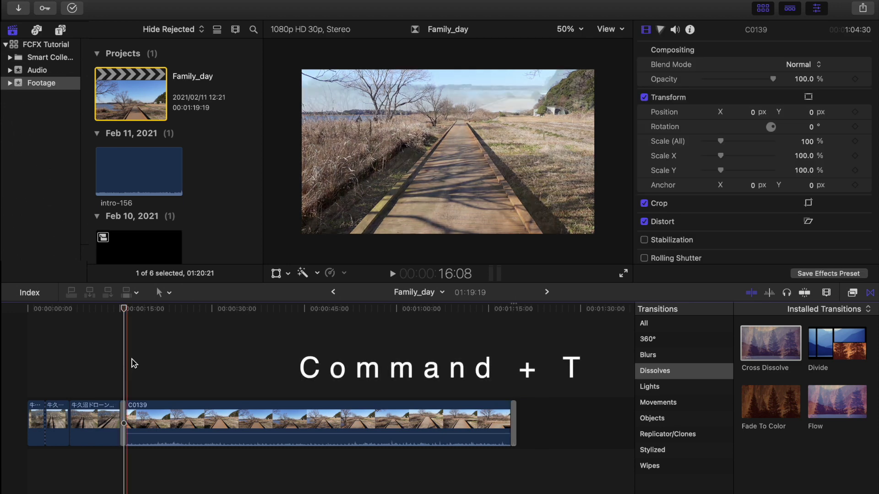
Place a Cross Dissolve at the timeline's start and lengthen it to 1:29.
drag(128, 313, 168, 313)
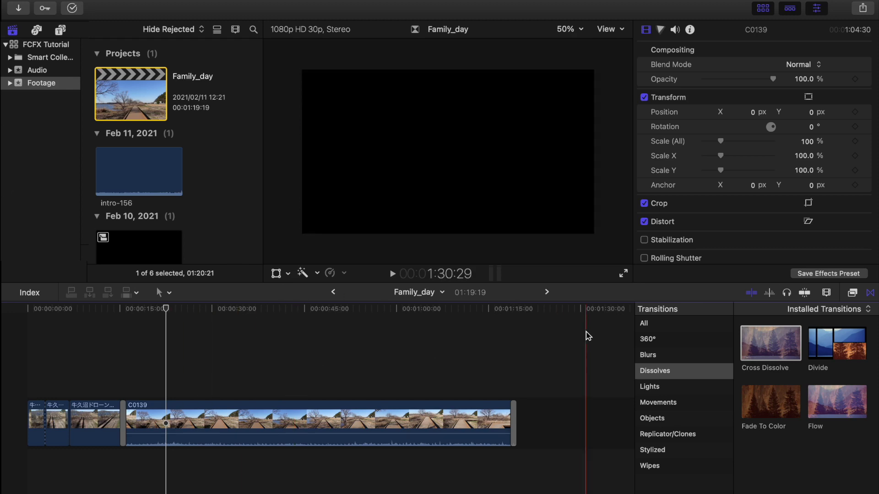
mouse_move(757, 346)
mouse_down()
mouse_move(303, 344)
mouse_move(51, 408)
mouse_move(30, 426)
mouse_up()
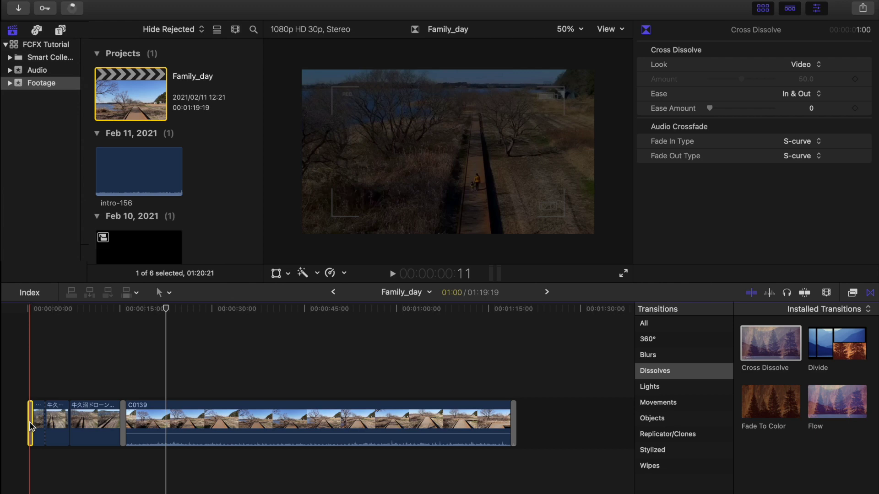
key(super+equal)
drag(31, 426, 41, 422)
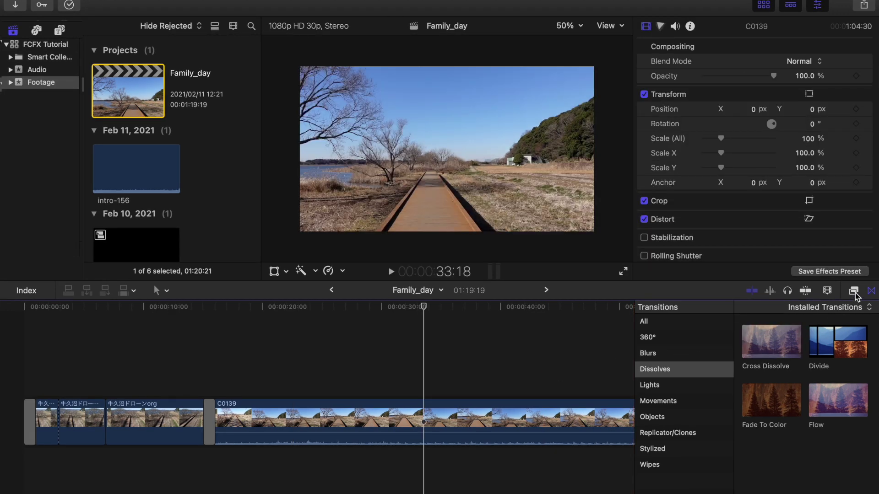
Drag the Bad TV effect from the Effects browser onto the opening drone clip.
click(853, 291)
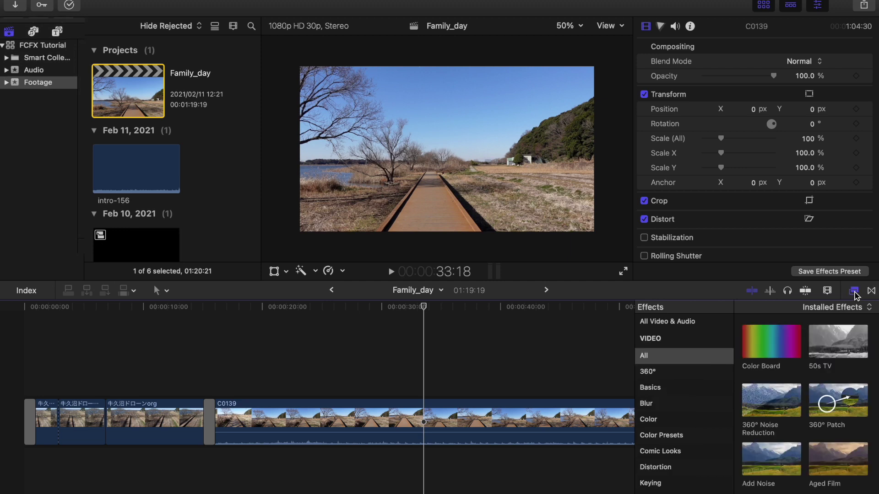
scroll(829, 418, down, 5)
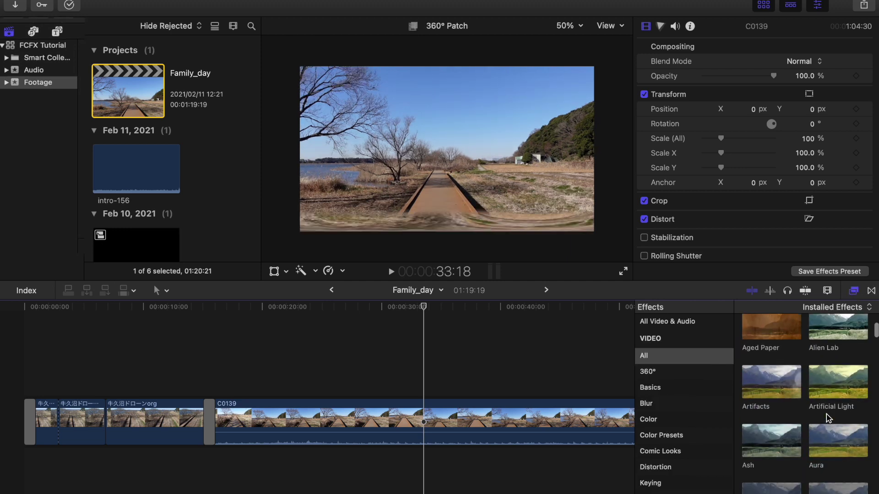
scroll(827, 417, down, 5)
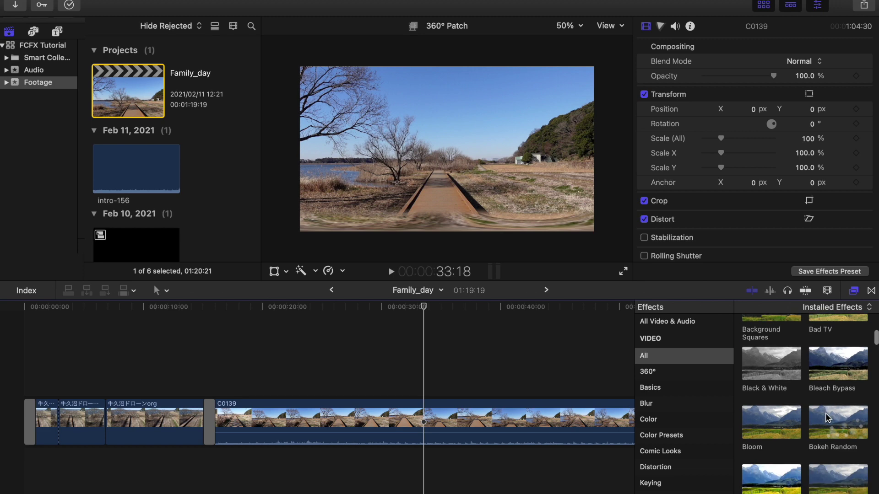
scroll(828, 417, down, 2)
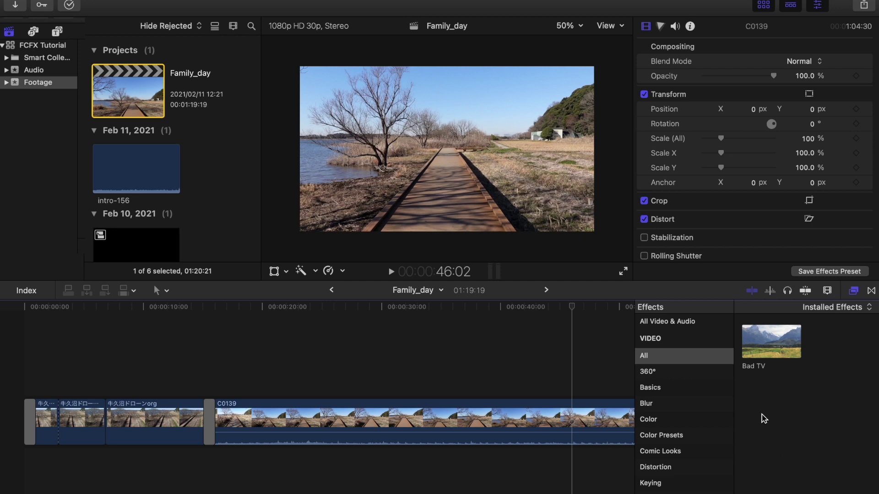
drag(772, 345, 54, 424)
Undo the earlier Bad TV, skim Aged Film, Artificial Light and Bad TV, then reapply Bad TV to the first clip.
key(super+z)
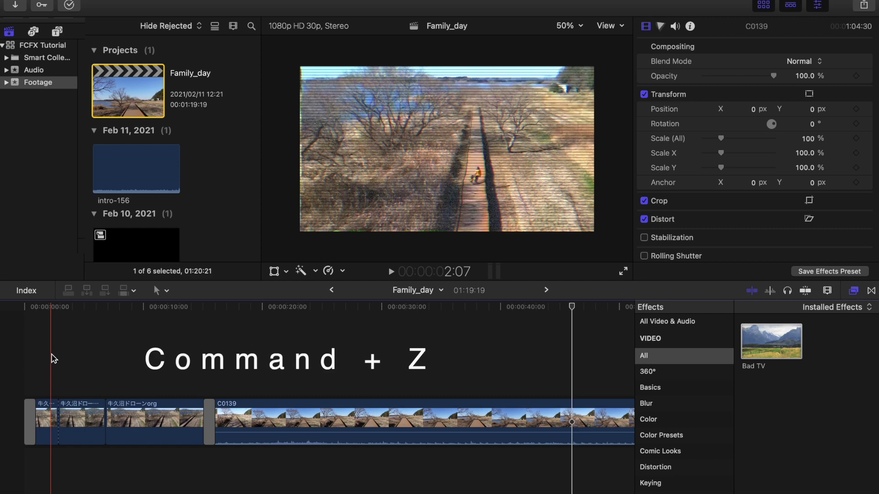
key(super+z)
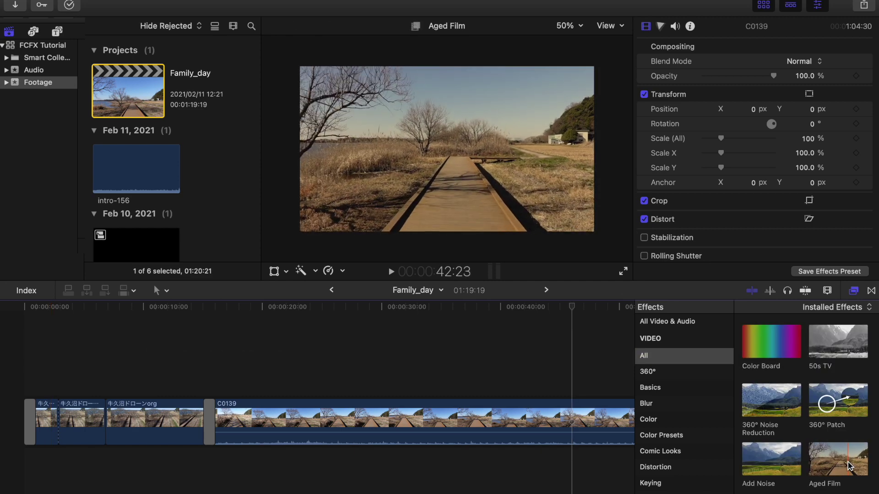
scroll(848, 465, down, 5)
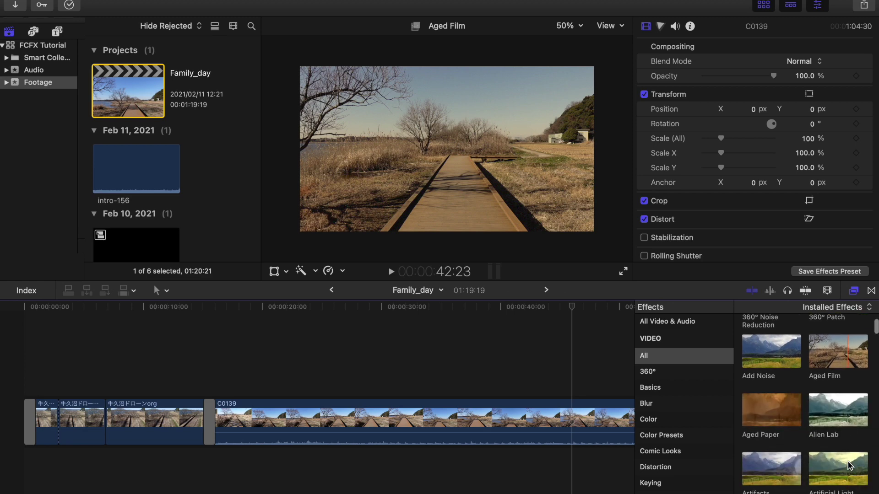
scroll(848, 465, down, 4)
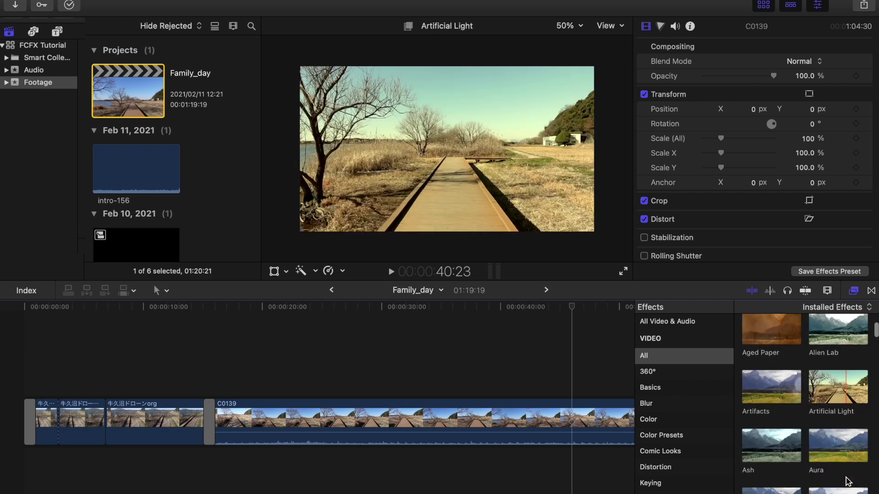
scroll(847, 481, down, 3)
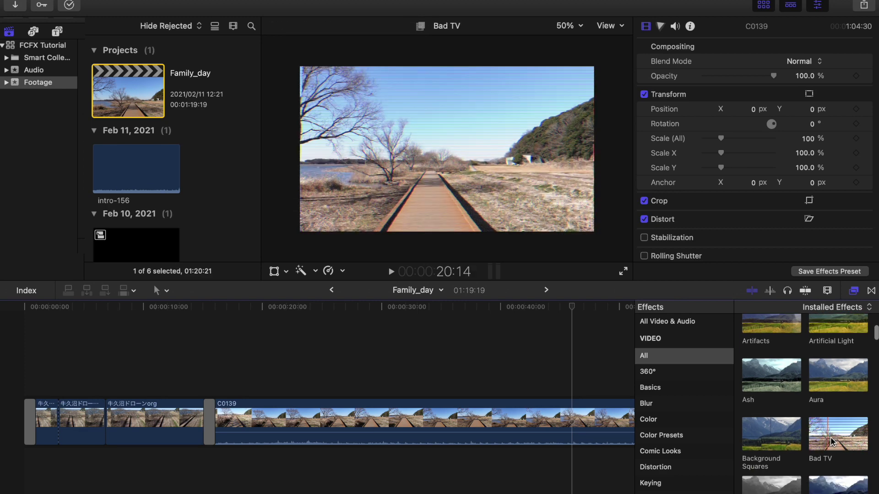
drag(824, 435, 55, 435)
Raise Bad TV's Amount to 62.33, then disable and remove the effect from the first clip.
click(48, 309)
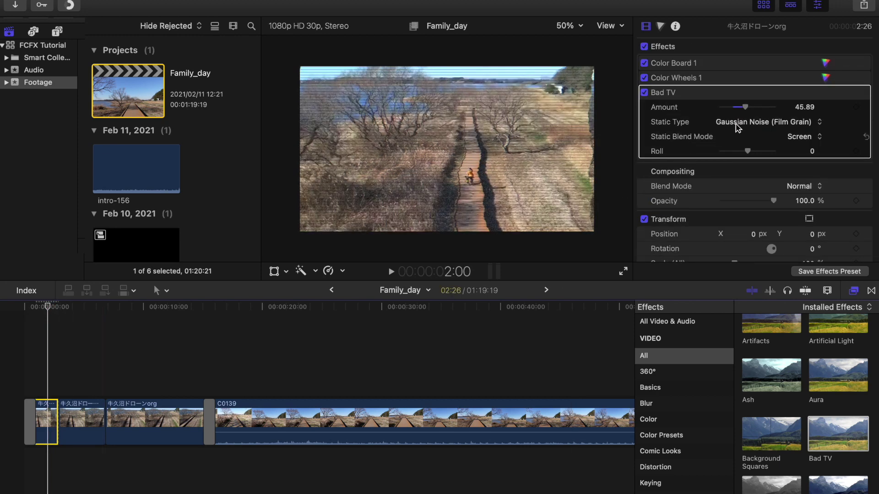
mouse_move(746, 112)
mouse_down()
mouse_move(792, 115)
mouse_move(742, 108)
mouse_move(754, 111)
mouse_up()
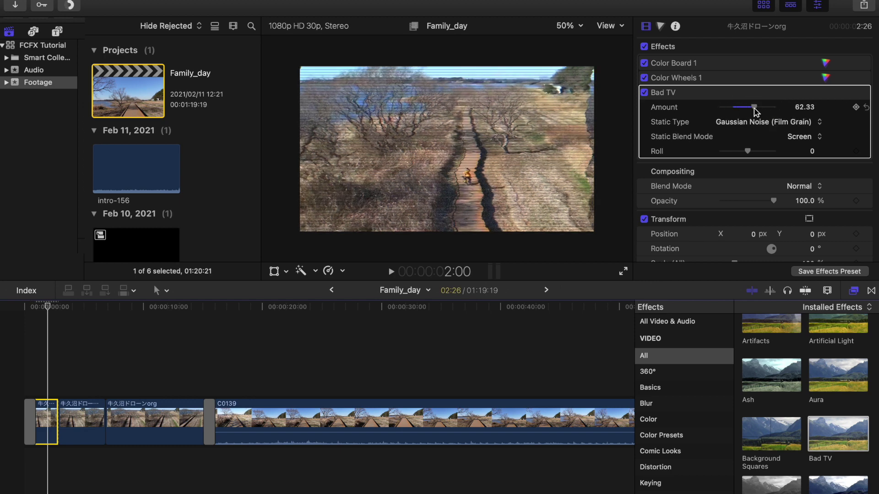
click(645, 93)
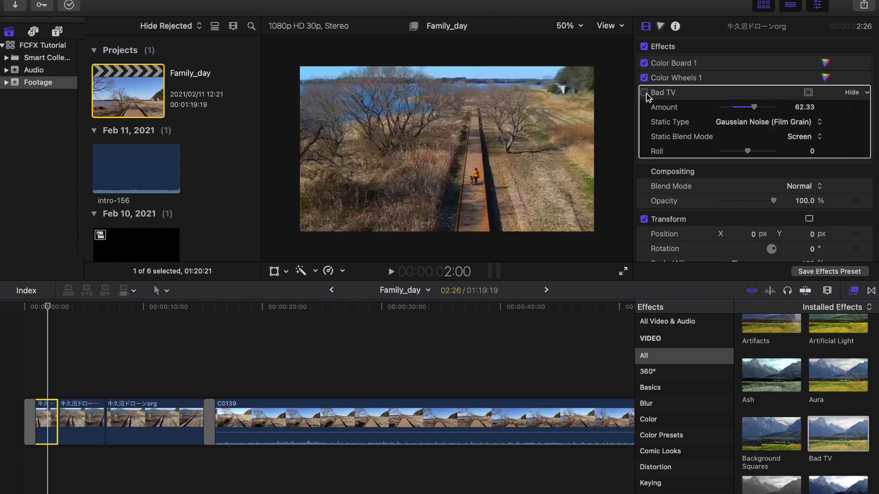
click(682, 95)
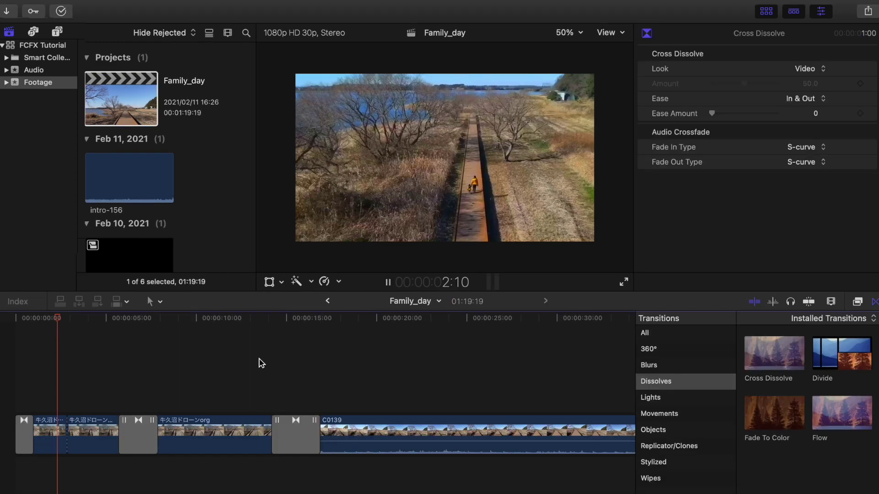
key(space)
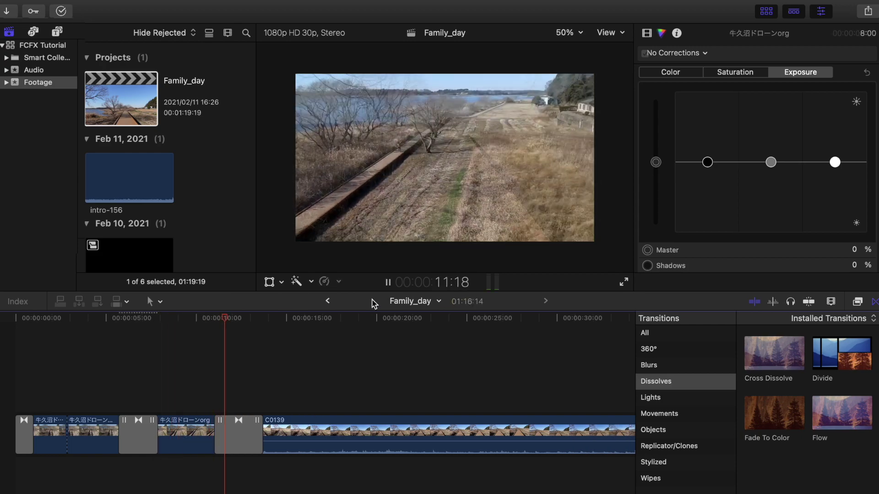
Drag C0139 earlier in the timeline and play back the edit.
drag(269, 433, 173, 432)
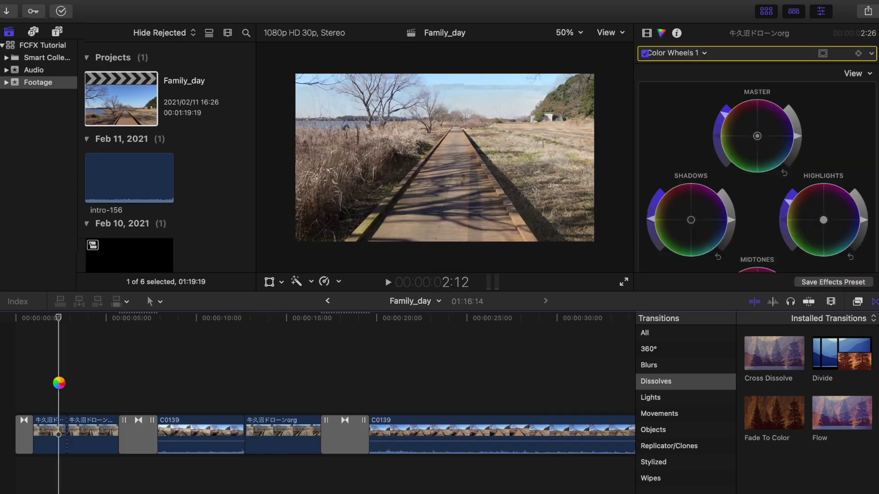
key(space)
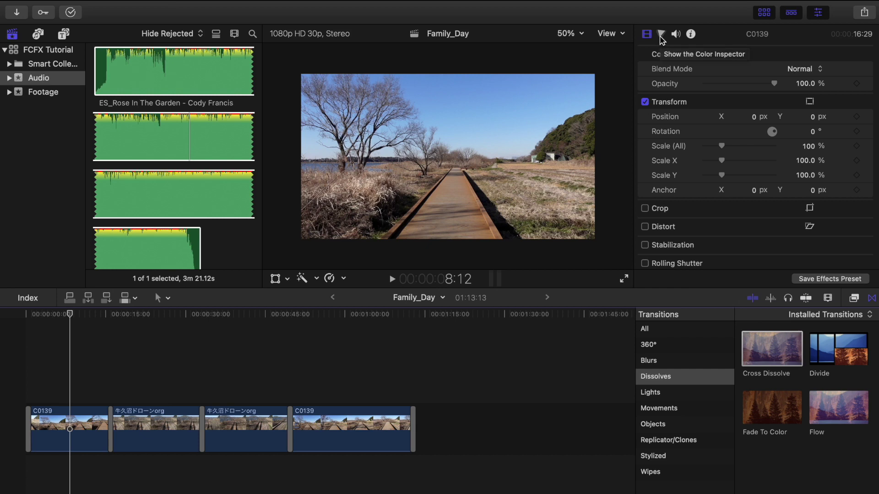
Add a Color Board correction to C0139 from the Color inspector's corrections pop-up.
click(661, 35)
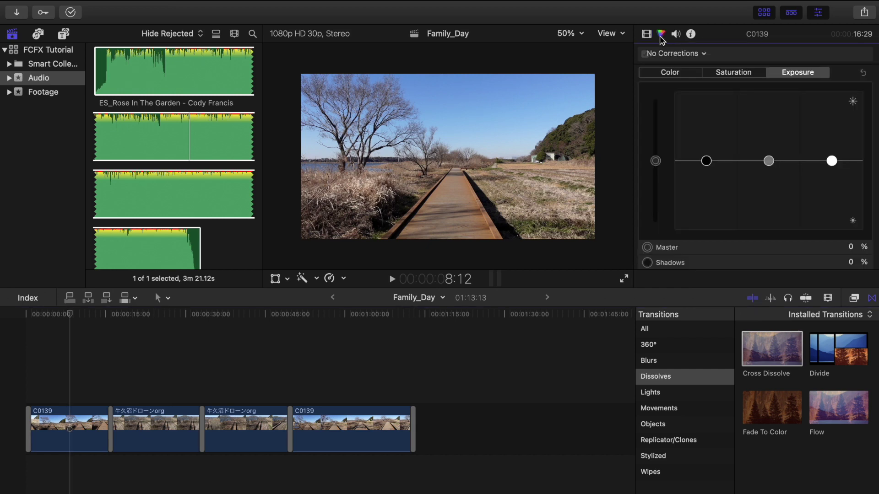
click(685, 54)
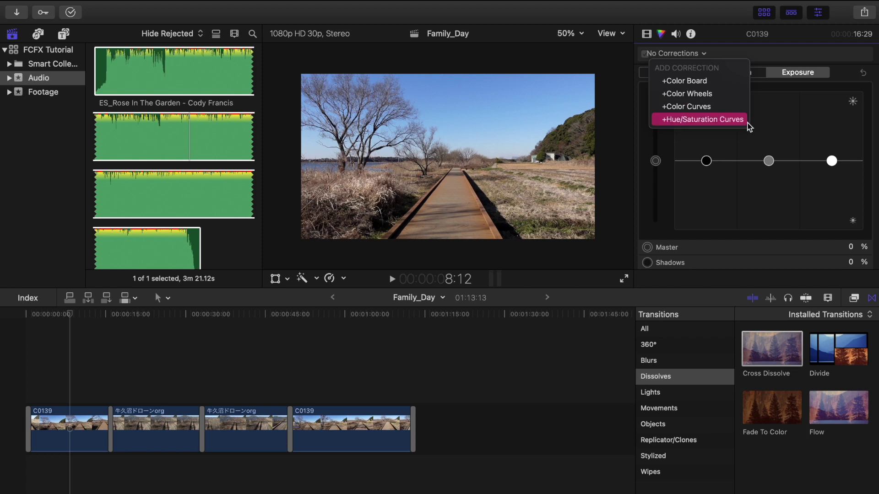
click(730, 87)
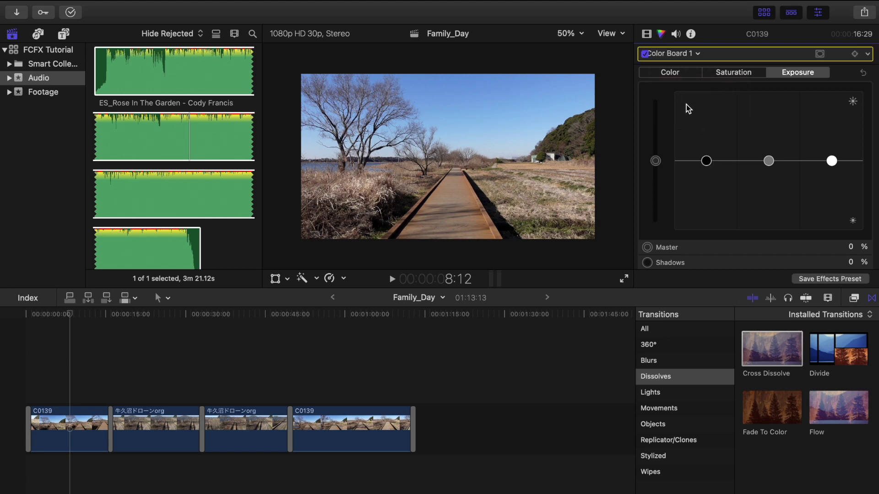
Set C0139's Color Board exposure to Shadows −1%, Midtones −19% and Highlights −1%.
click(676, 79)
click(740, 76)
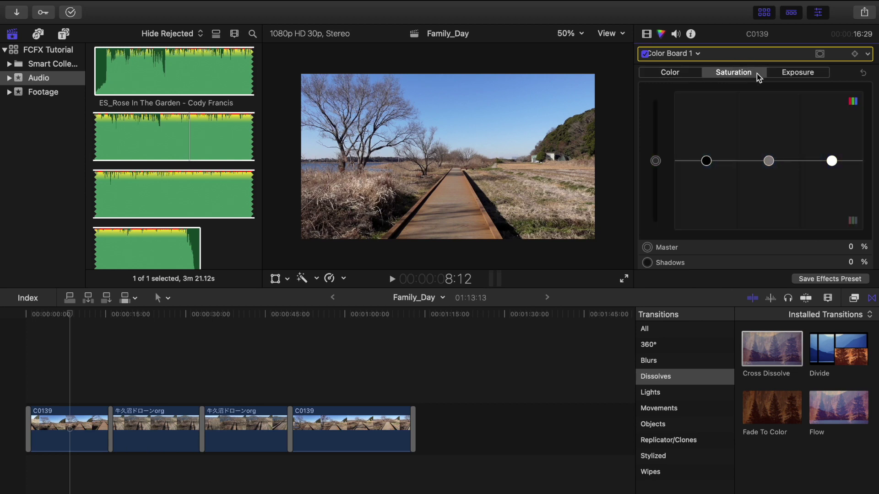
click(797, 77)
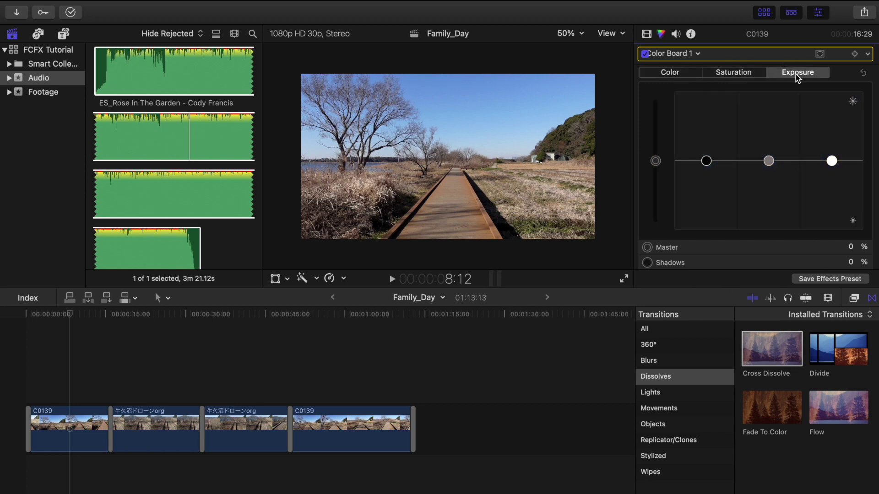
scroll(797, 77, down, 2)
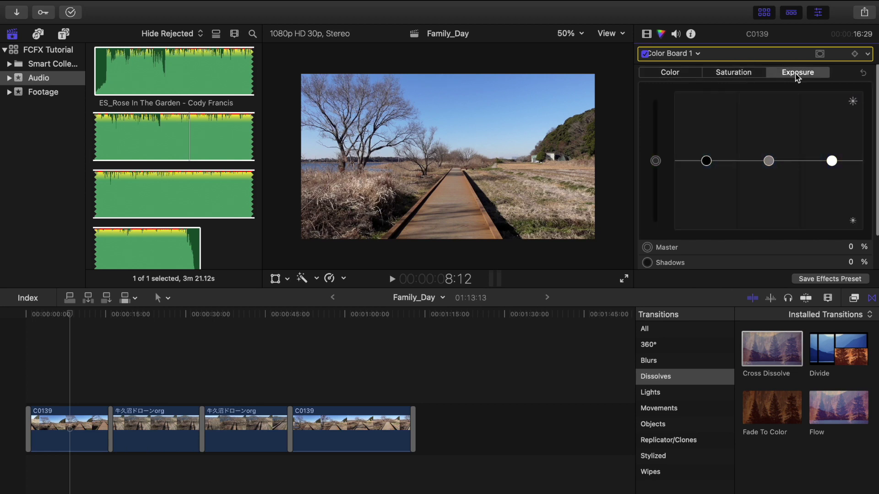
click(93, 422)
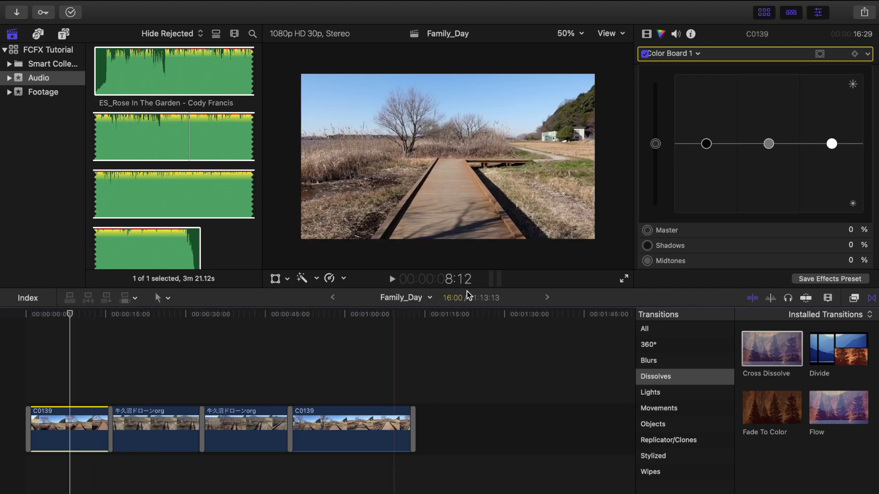
click(706, 145)
drag(707, 144, 706, 140)
drag(768, 144, 768, 151)
mouse_move(829, 147)
mouse_down()
mouse_move(831, 160)
mouse_move(831, 150)
mouse_up()
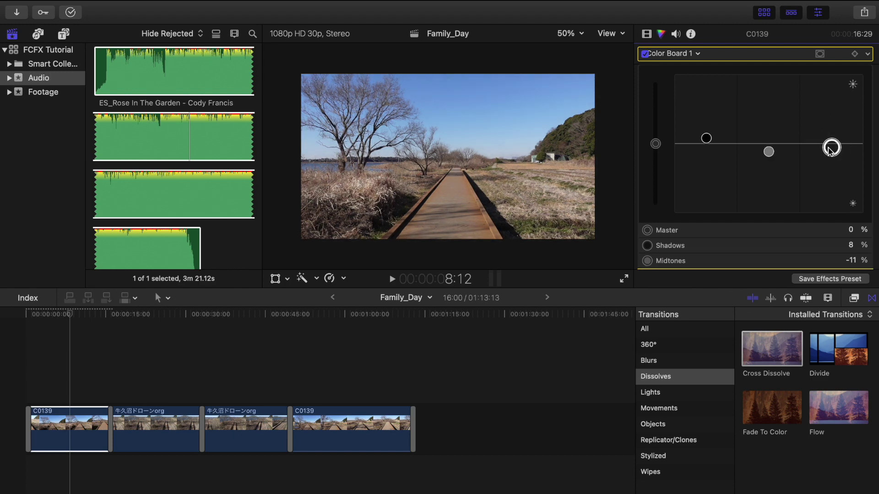
click(81, 424)
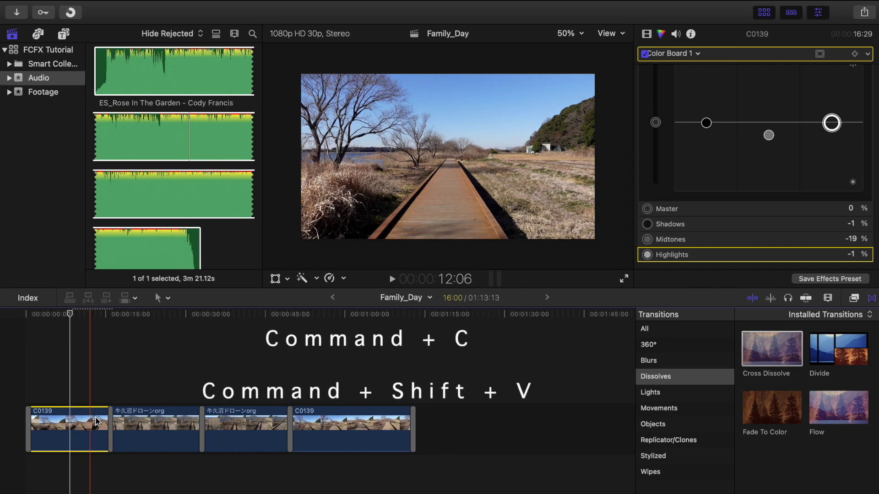
Paste the Color Board 1 grade onto the second, third and fourth clips with Paste Attributes.
click(143, 418)
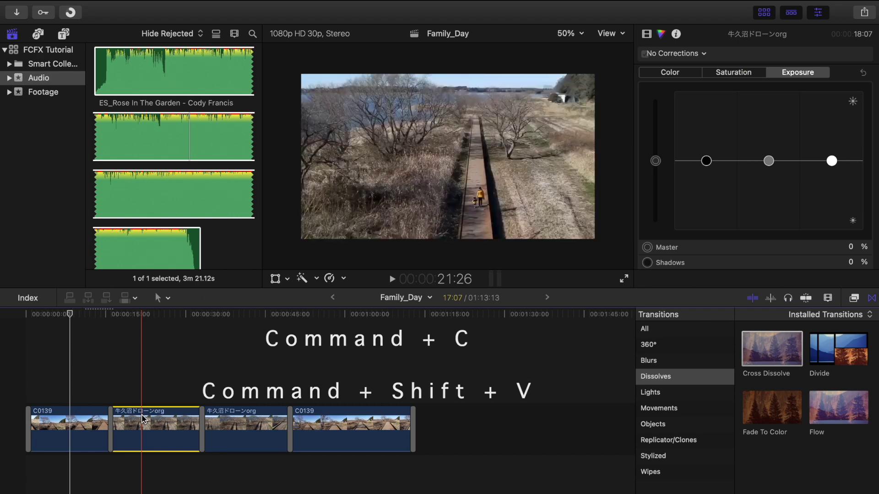
key(super+shift+v)
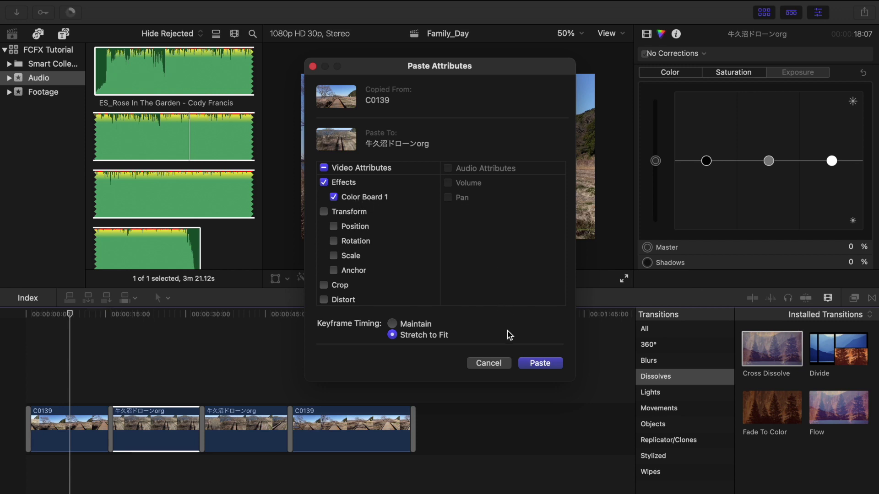
click(539, 364)
click(256, 429)
key(super+shift+v)
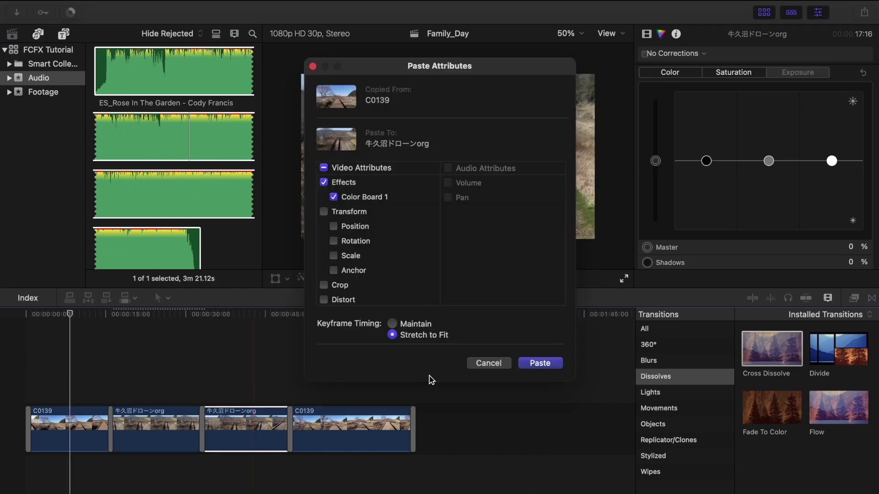
click(538, 364)
click(352, 430)
key(super+shift+v)
click(538, 364)
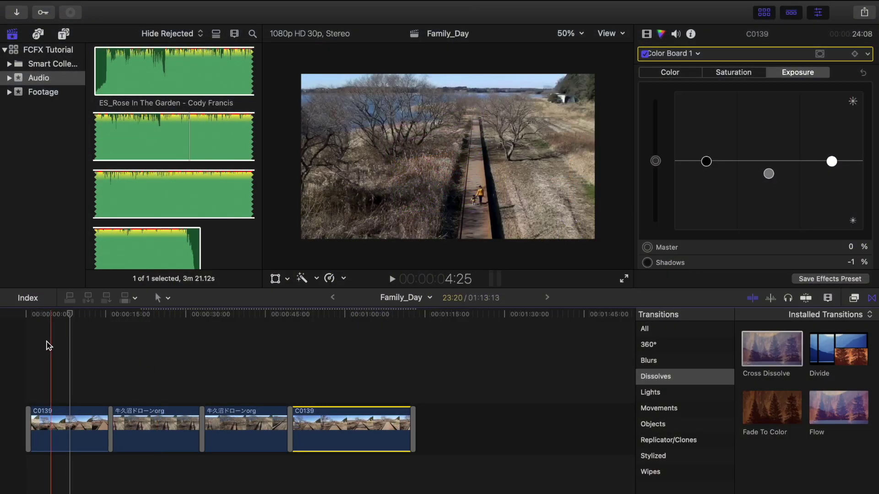
Place the ES_Rose In The Garden music under the clips and cut it where the video ends.
click(30, 325)
click(141, 74)
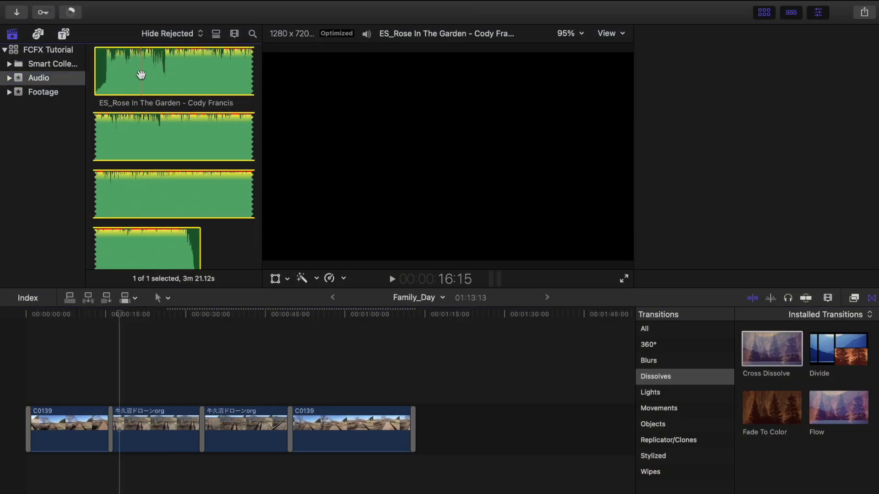
drag(141, 74, 24, 481)
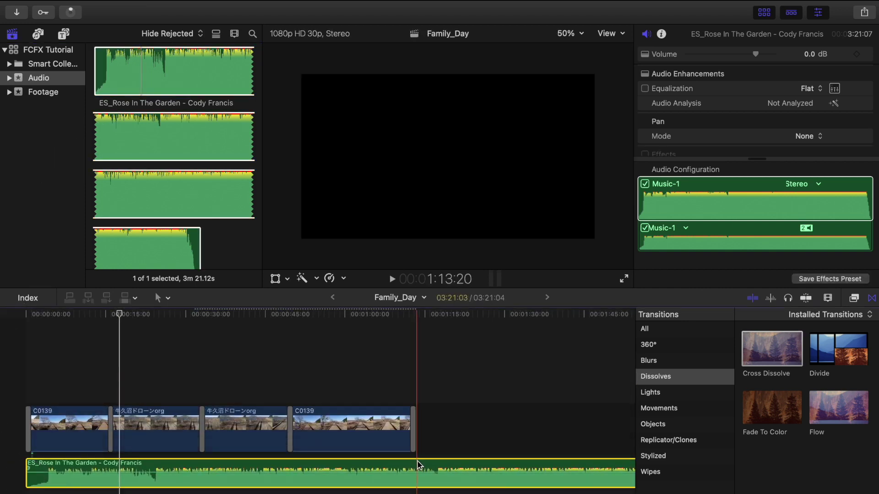
key(b)
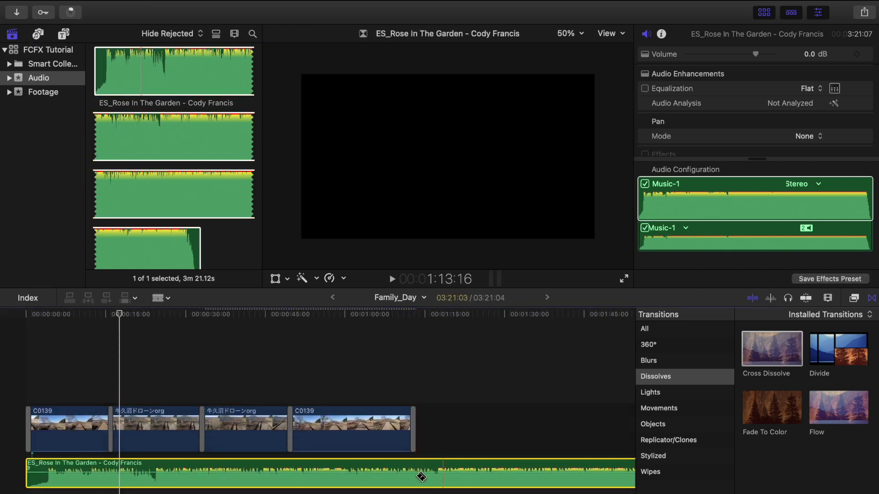
click(418, 465)
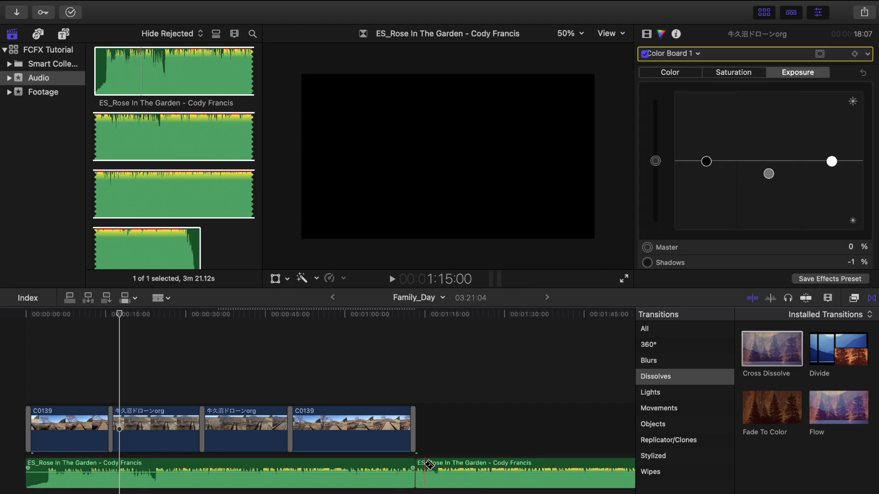
key(a)
Shorten the first C0139 and 牛久沼ドローンorg clips and add cross dissolves at their edits.
click(421, 467)
key(Delete)
key(ctrl+t)
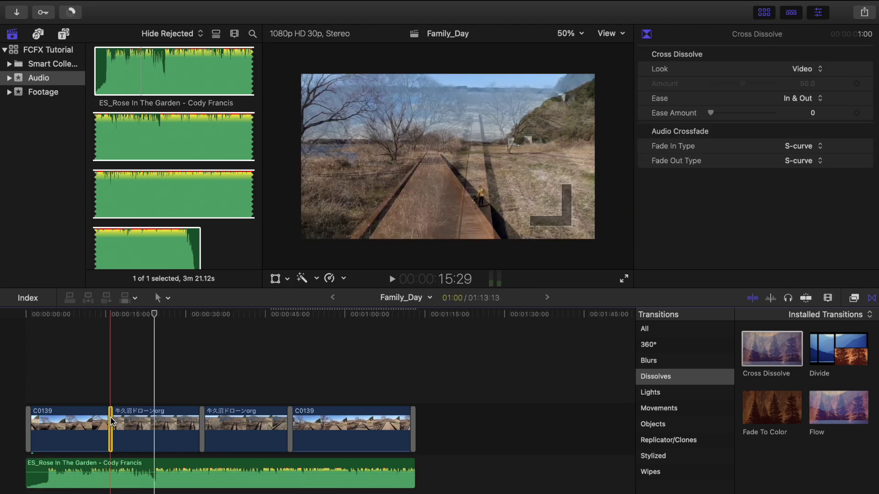
click(107, 424)
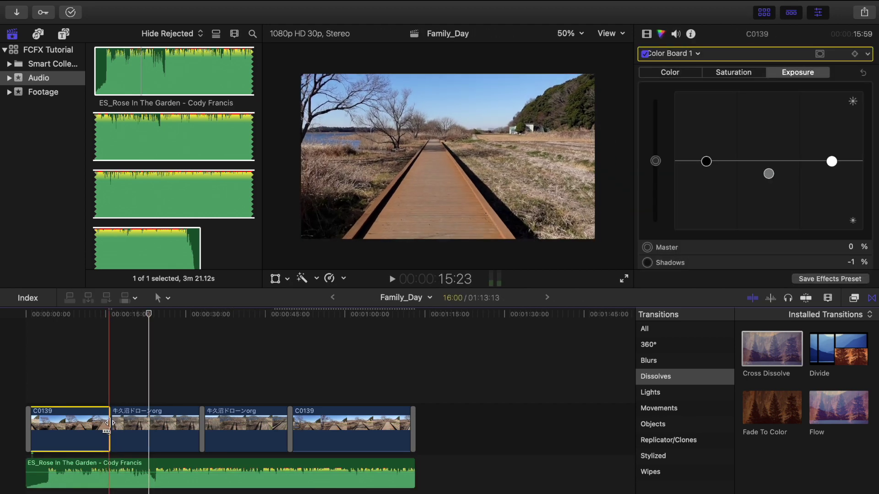
drag(107, 423, 88, 424)
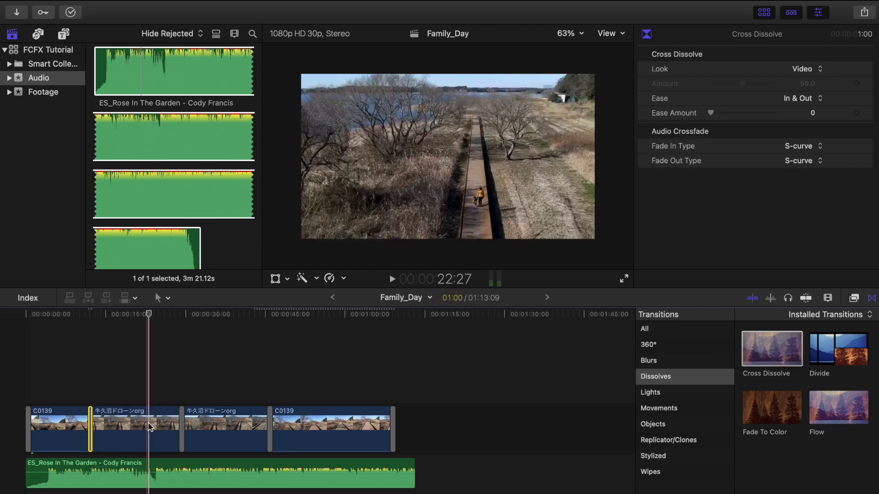
click(151, 429)
drag(181, 429, 153, 429)
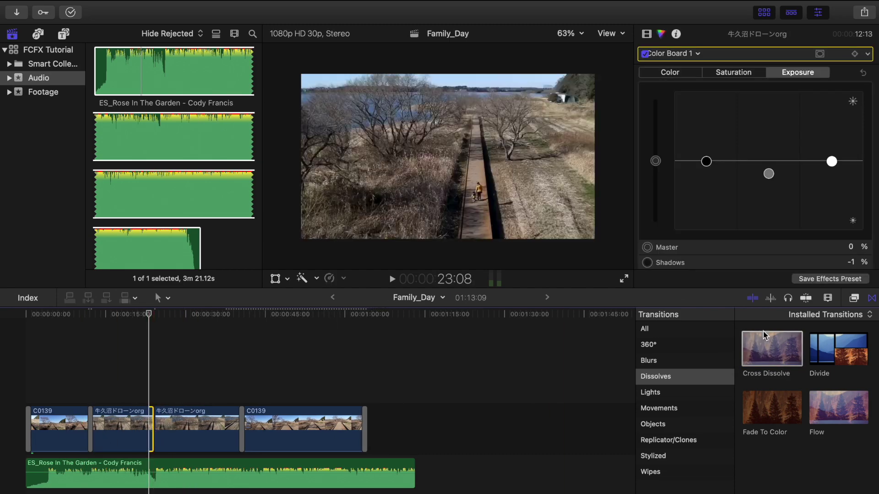
key(ctrl+t)
click(280, 338)
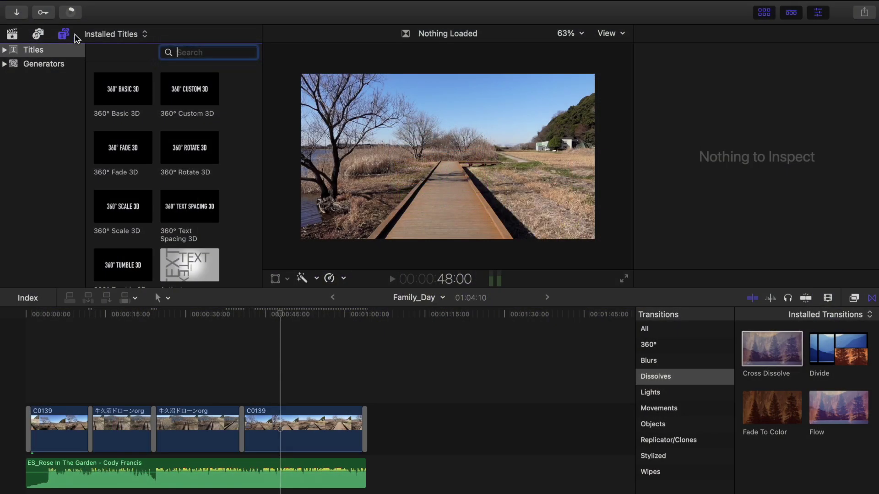
Place a Continuous title above the first clip.
click(55, 63)
scroll(133, 171, down, 3)
scroll(134, 171, down, 5)
scroll(133, 173, up, 10)
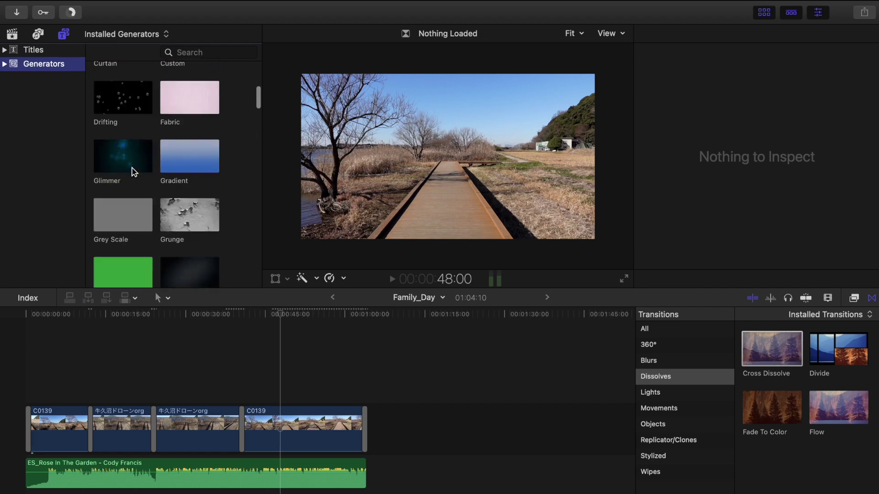
click(51, 51)
scroll(172, 196, down, 10)
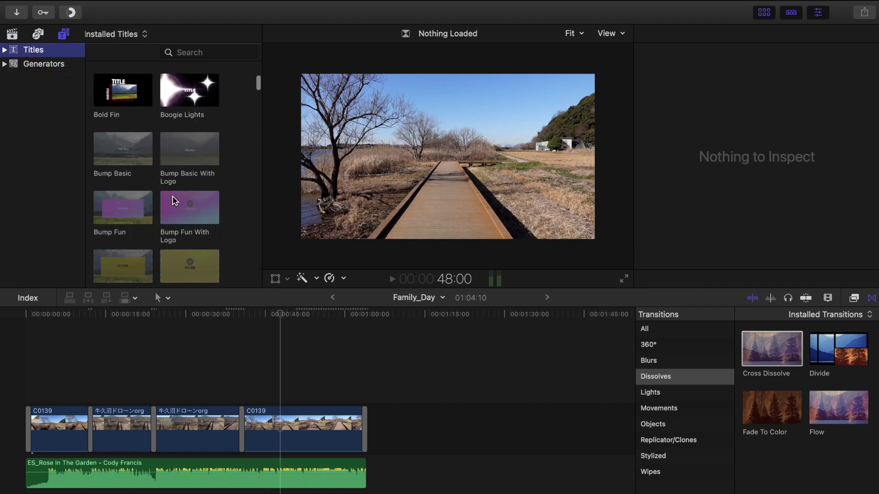
scroll(172, 195, down, 3)
click(181, 203)
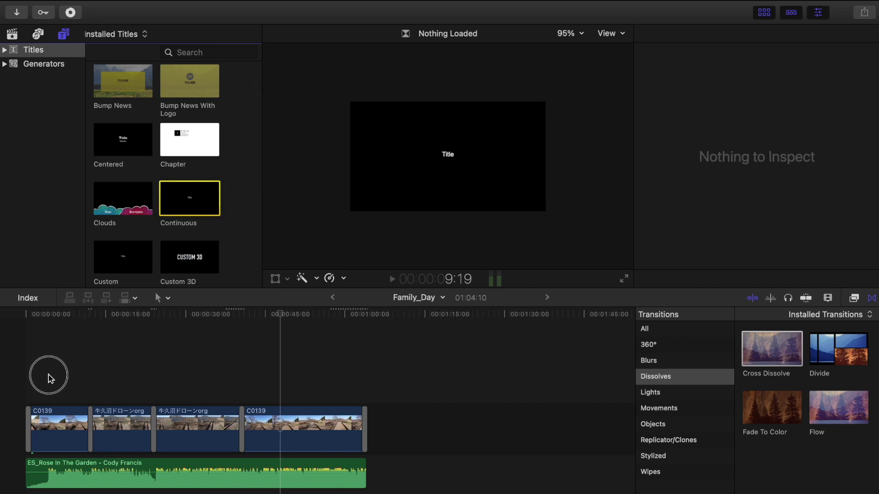
drag(49, 379, 70, 398)
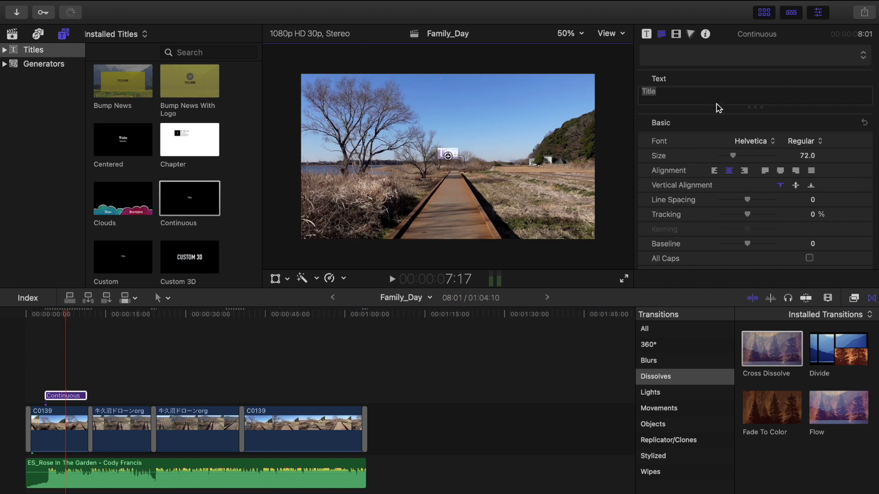
Make the title read 'Chai of the East' in MrBlaketon Pro, size 80, tracking 9.66%, baseline 8.
drag(667, 93, 641, 92)
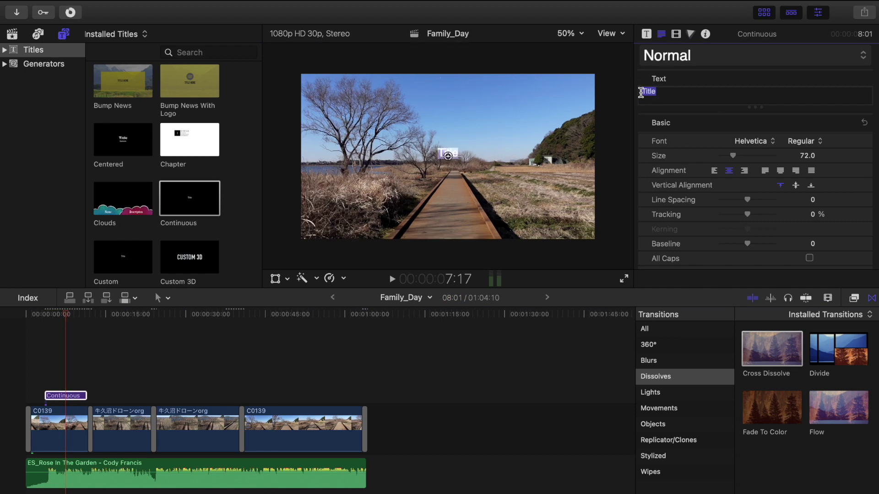
text(Chai )
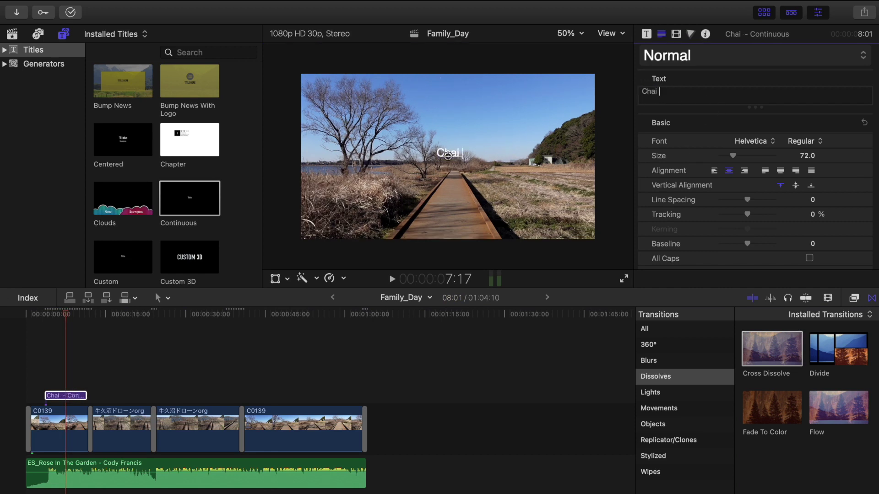
text(of the East)
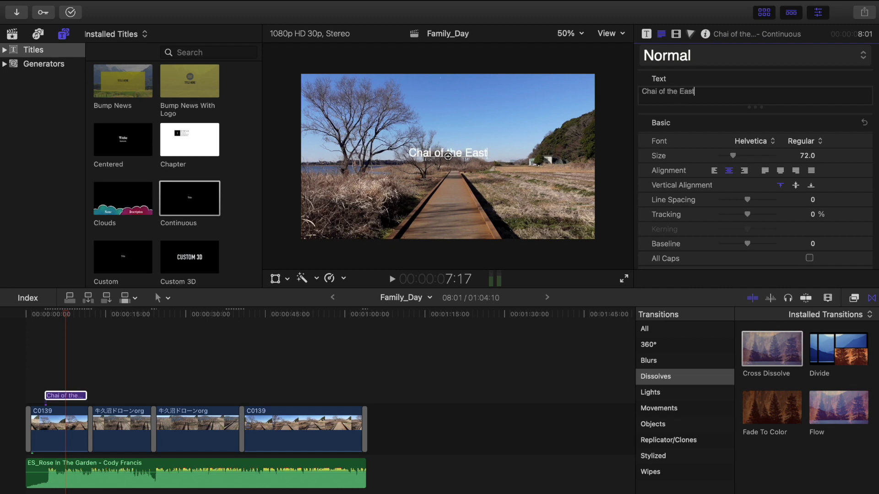
click(773, 144)
scroll(769, 183, down, 10)
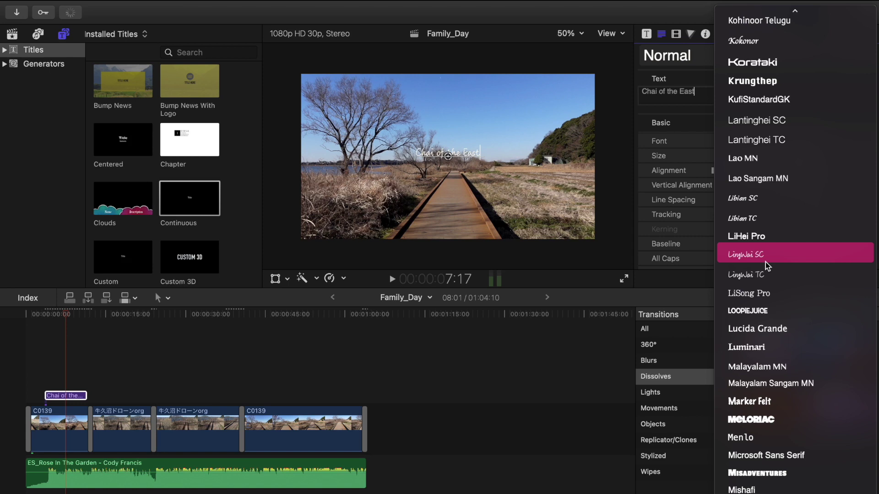
scroll(770, 346, down, 3)
click(756, 475)
mouse_move(734, 156)
mouse_down()
mouse_move(747, 160)
mouse_move(734, 156)
mouse_up()
drag(748, 216, 720, 243)
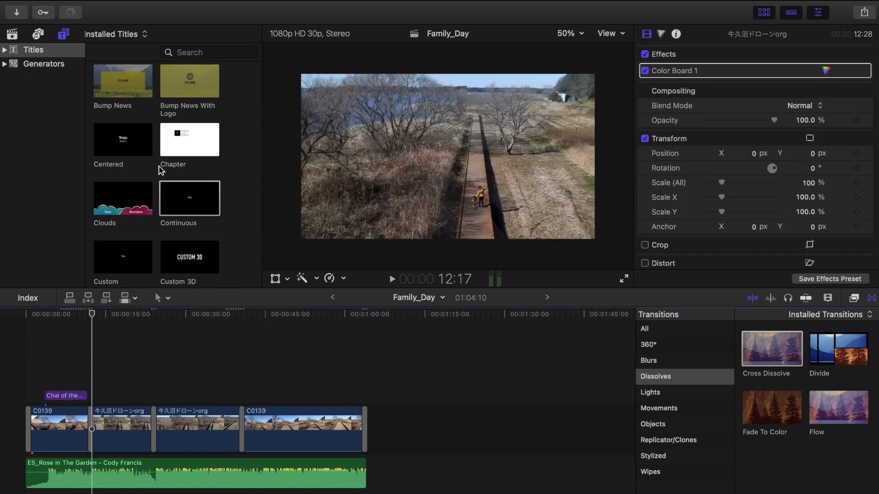
Add a Custom title reading 'Greenland' above the second clip in Hopper Script, size 128.
scroll(139, 243, down, 2)
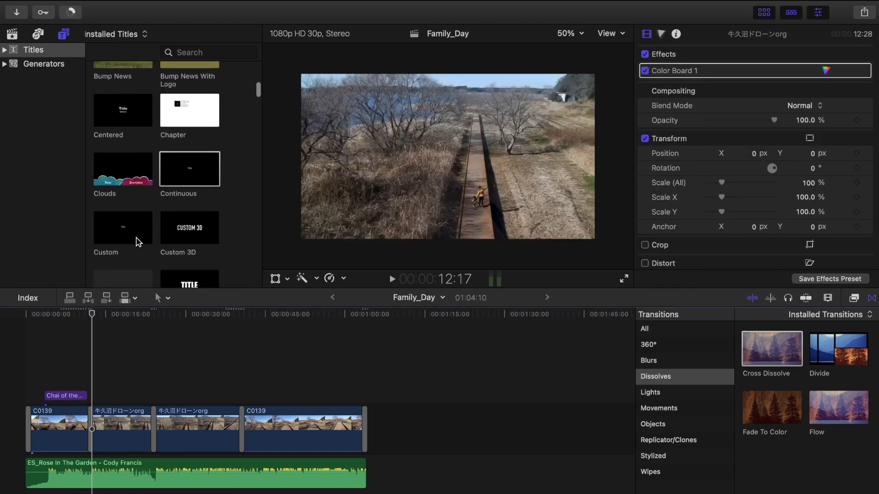
click(119, 224)
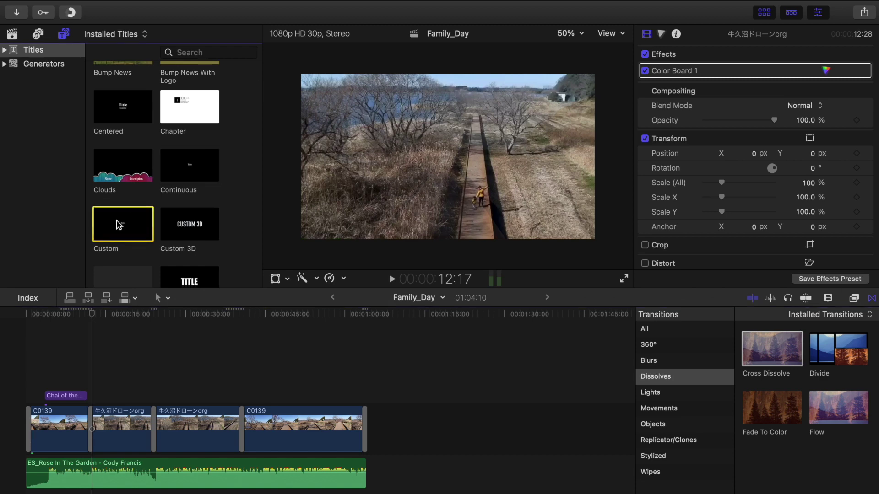
drag(119, 224, 117, 396)
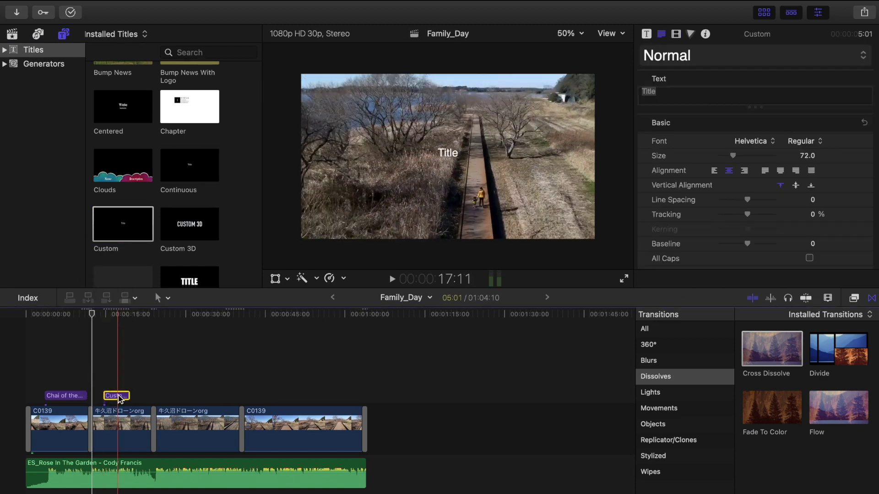
click(682, 93)
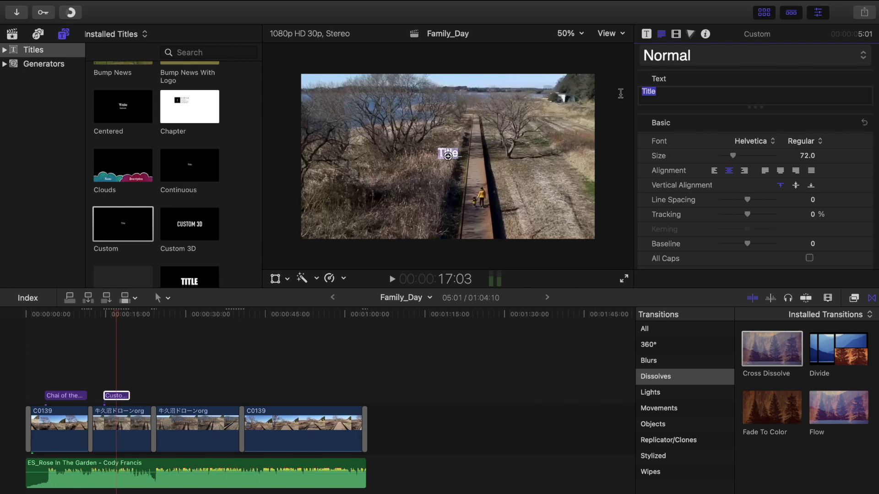
text(Greenland)
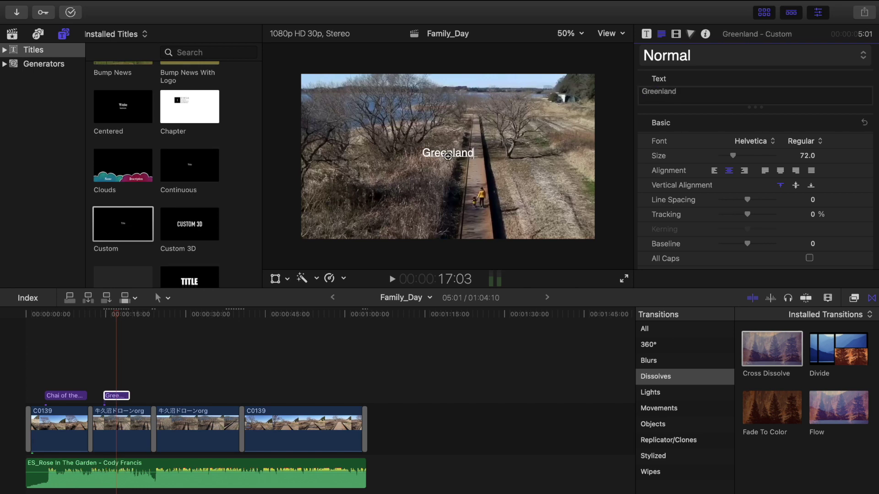
click(753, 141)
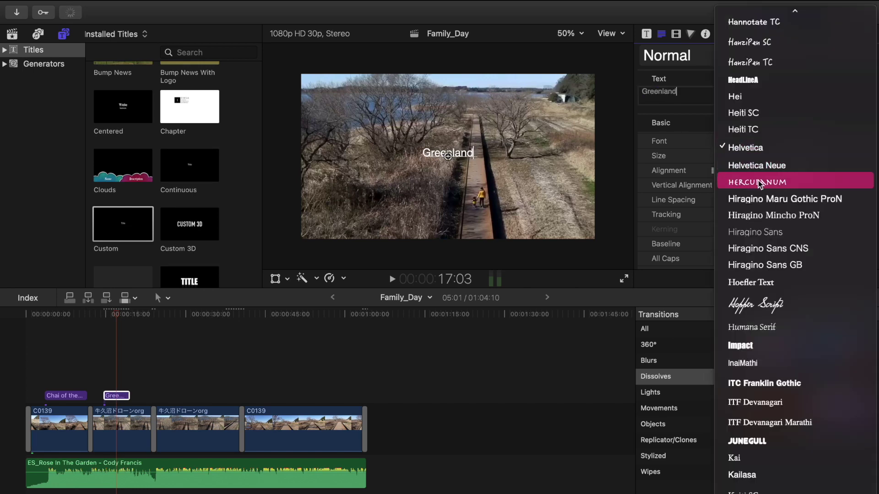
click(781, 304)
drag(737, 157, 753, 136)
Give the Greenland title a green outline and add a Cross Dissolve between the clips.
scroll(747, 183, down, 5)
scroll(748, 132, up, 1)
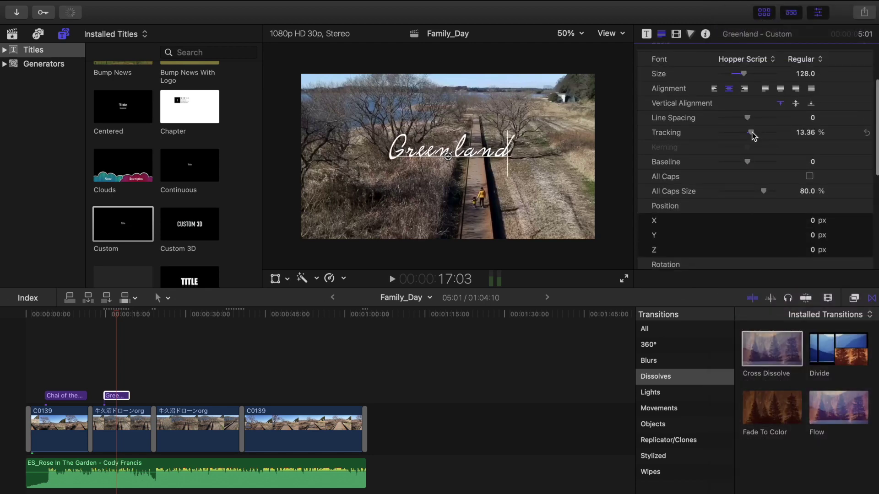
scroll(753, 136, down, 10)
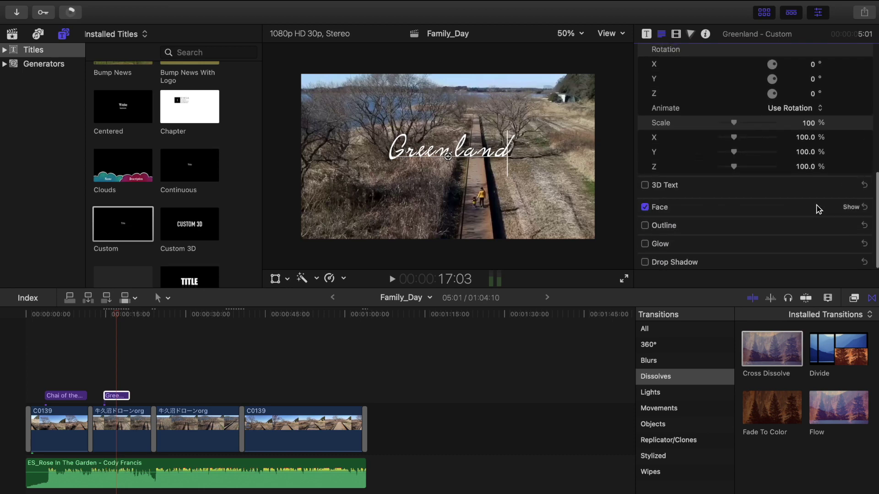
click(851, 207)
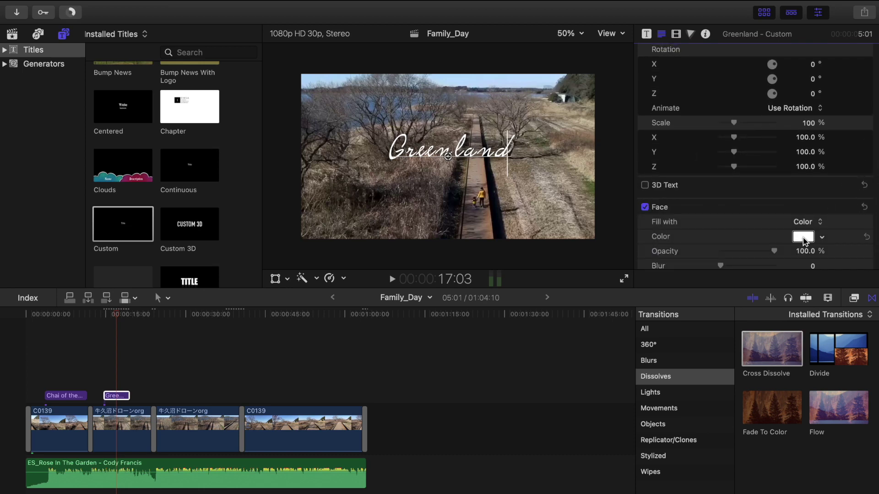
scroll(760, 214, down, 3)
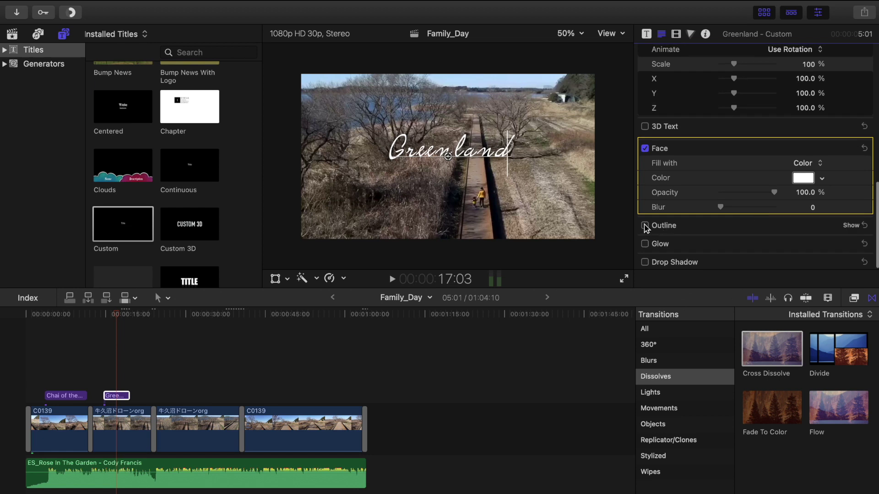
click(851, 225)
click(803, 255)
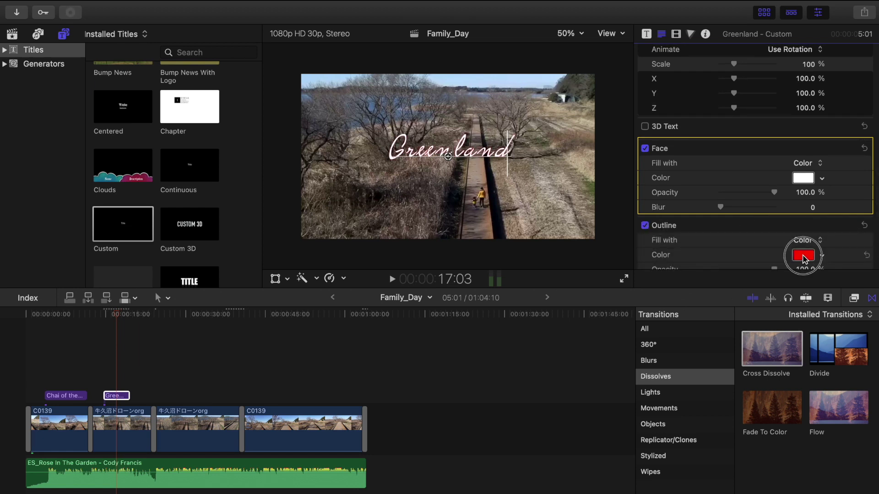
drag(65, 389, 83, 432)
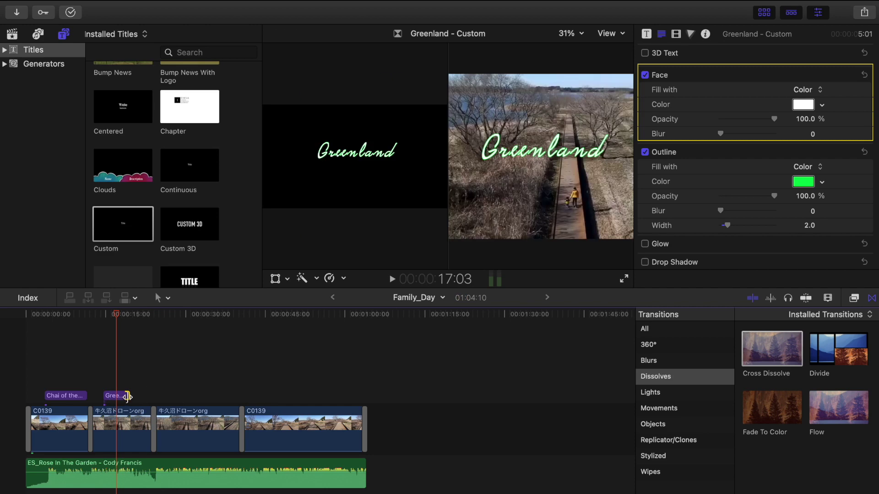
drag(121, 398, 118, 401)
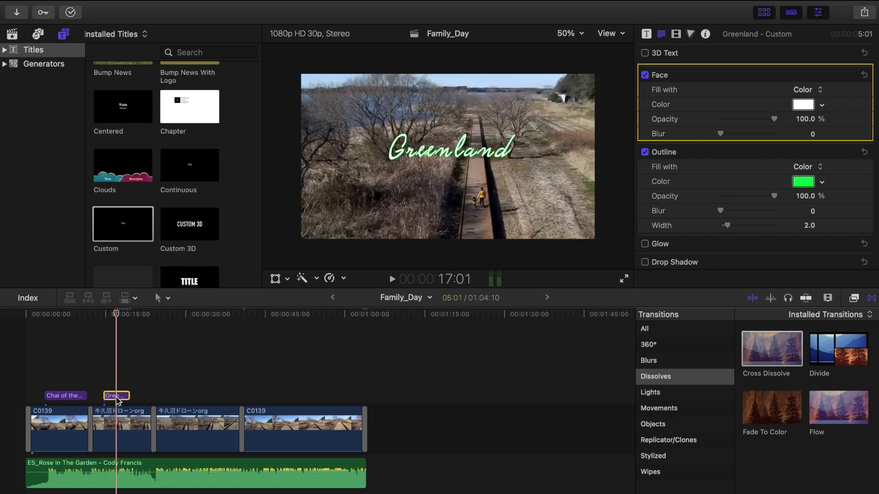
drag(778, 350, 122, 400)
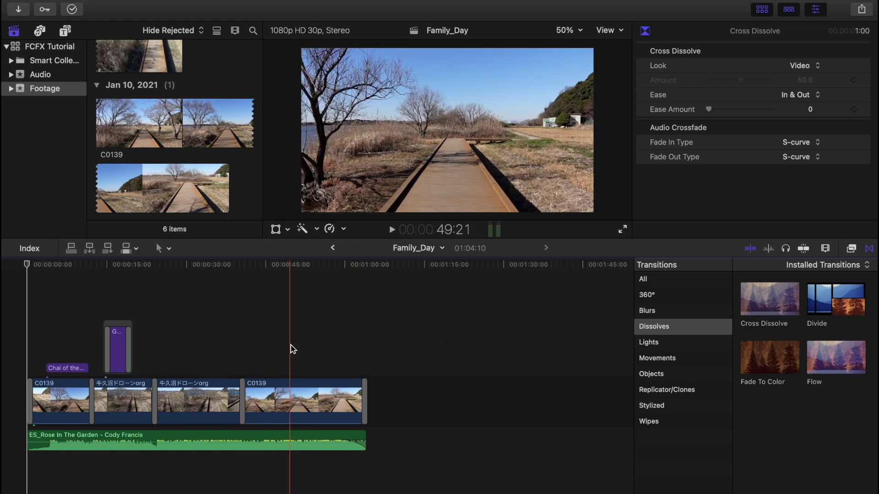
Share Family_Day as a Master File with the H.264 video codec, saved to the Desktop.
click(862, 9)
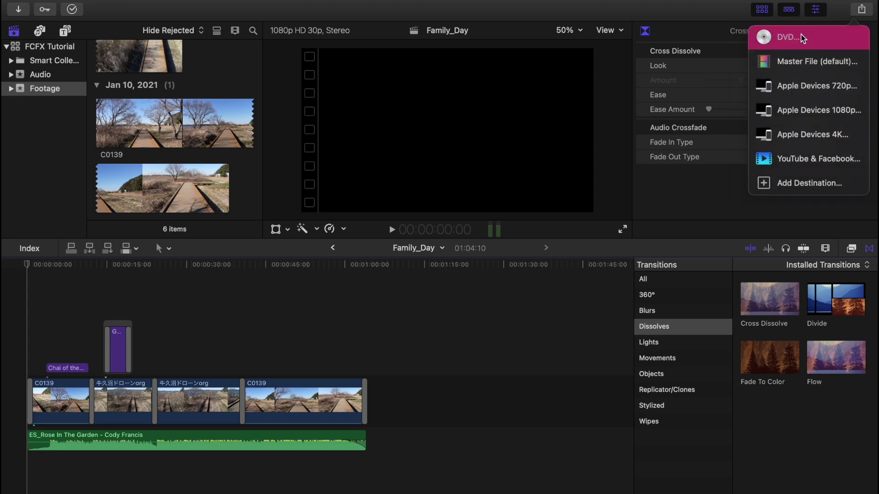
click(799, 70)
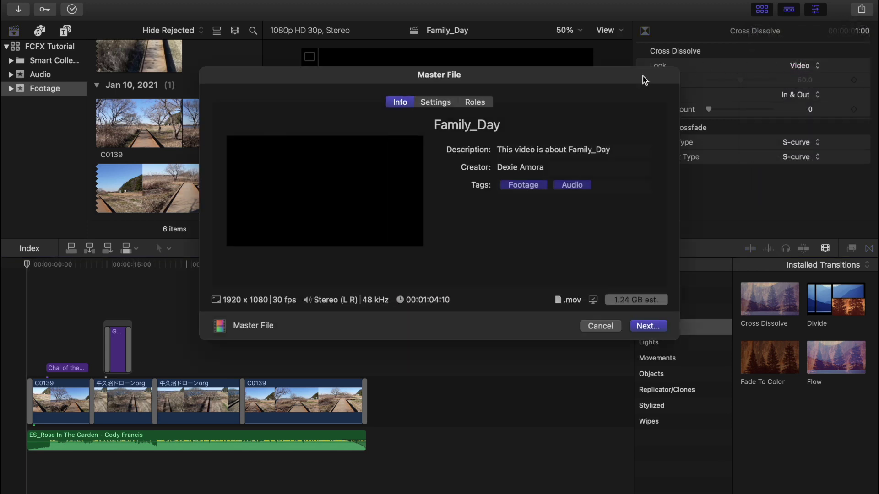
click(436, 104)
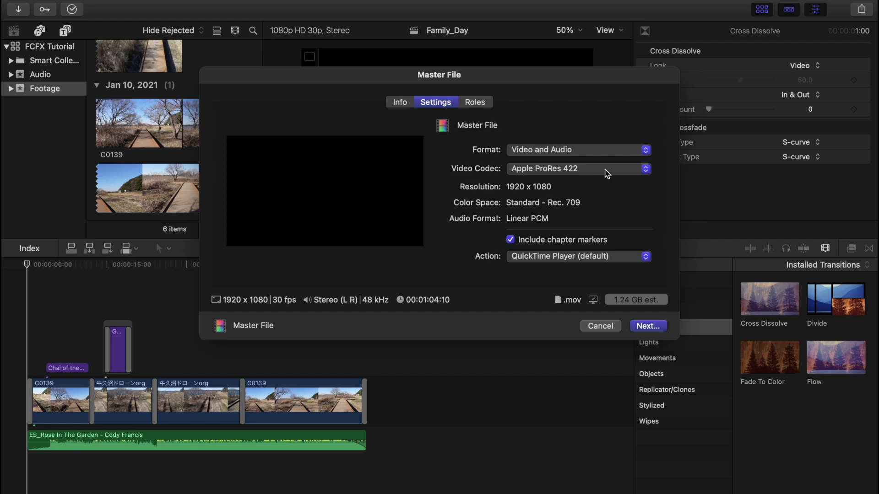
click(547, 171)
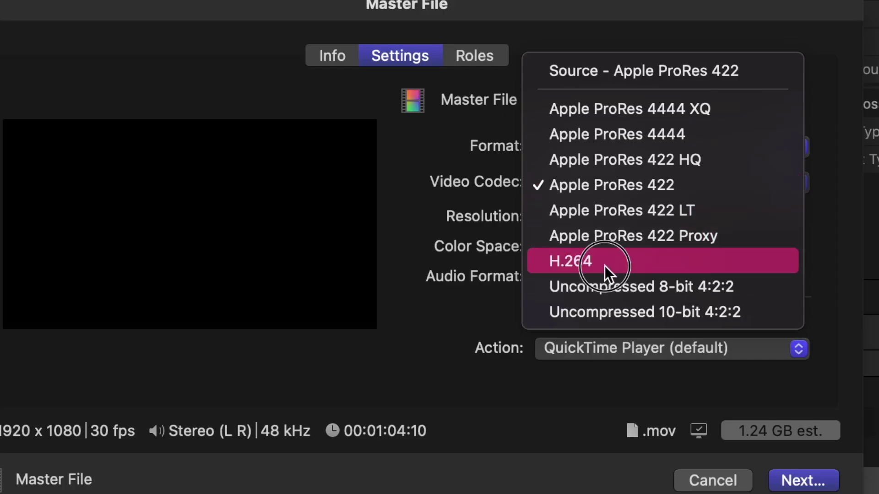
click(606, 265)
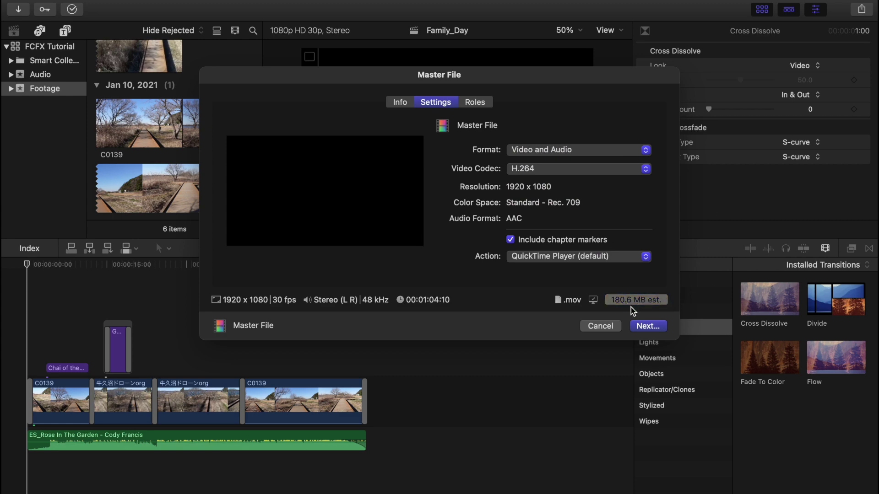
click(646, 327)
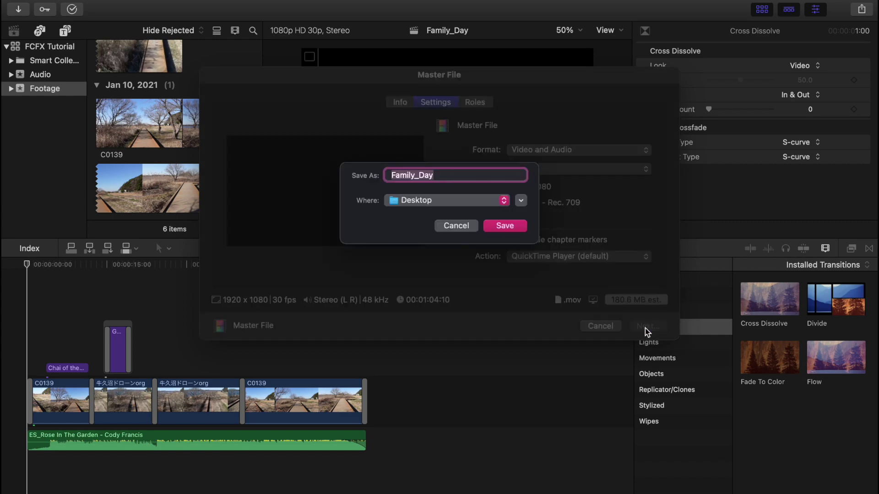
key(Return)
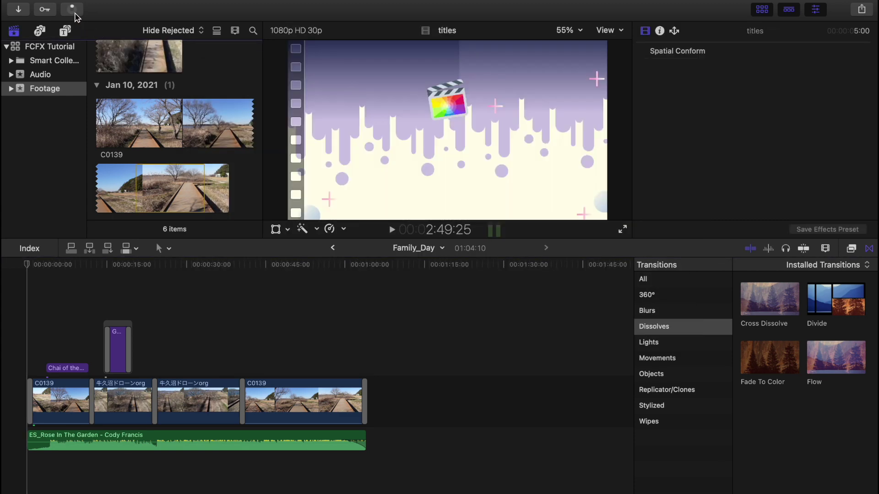
Show Background Tasks to watch the Family_Day export progress, then refocus the timeline.
click(72, 10)
click(564, 275)
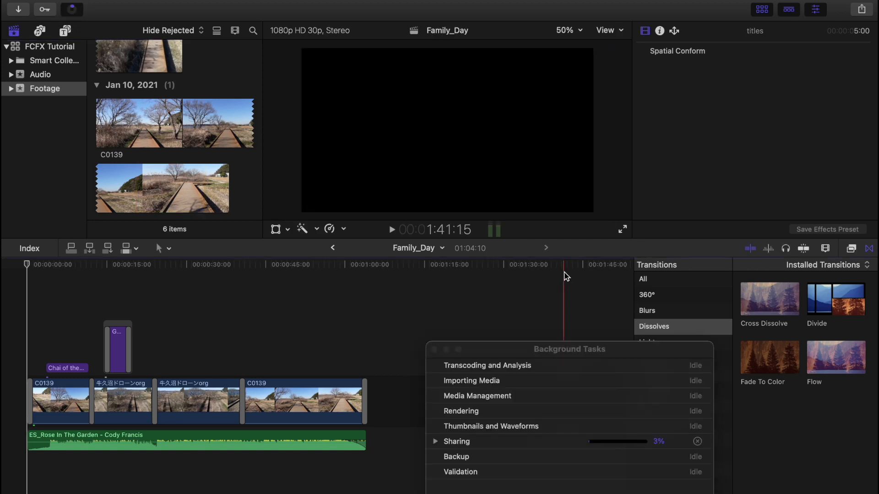